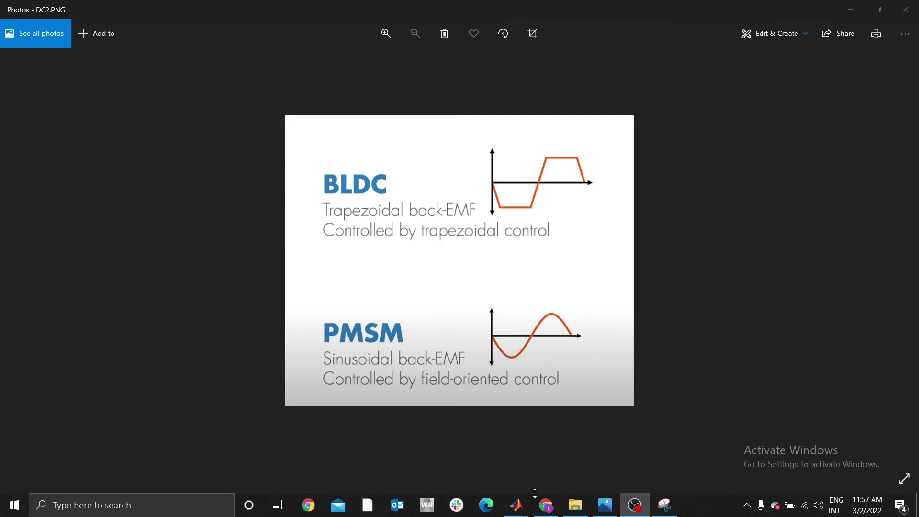
Bring the BLDC_back_EMF model forward and expand Simscape's Electrical library in the Library Browser.
mouse_move(516, 505)
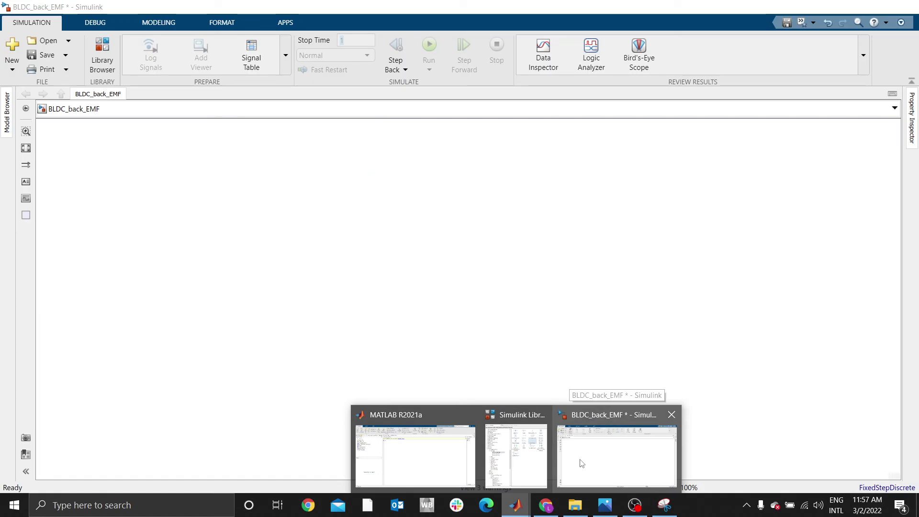
click(594, 462)
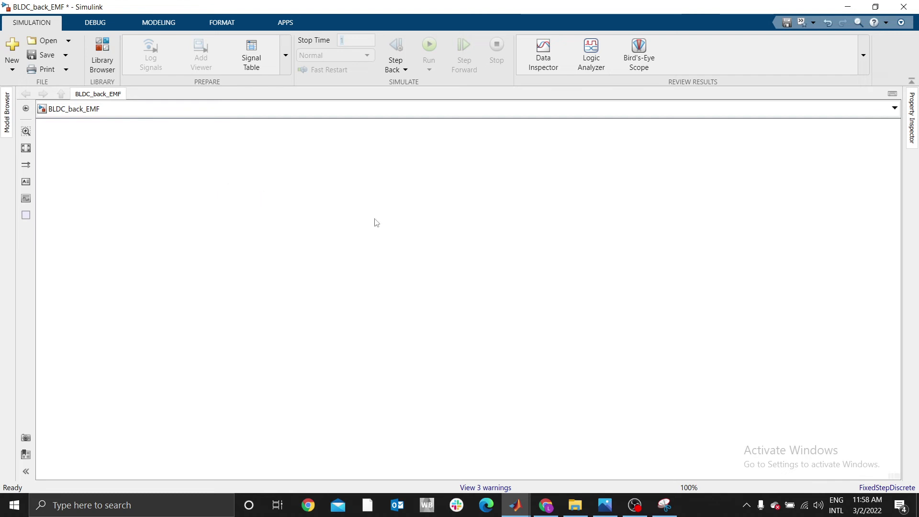
click(101, 58)
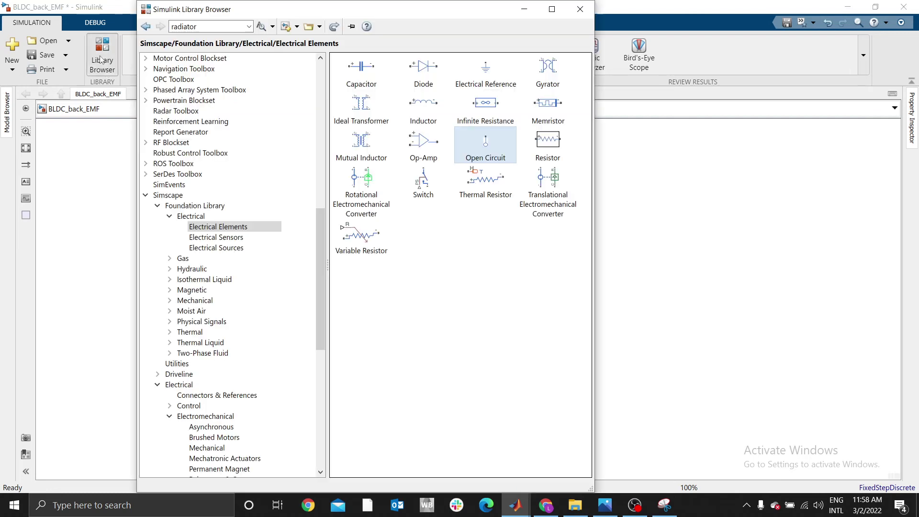
click(169, 216)
click(158, 207)
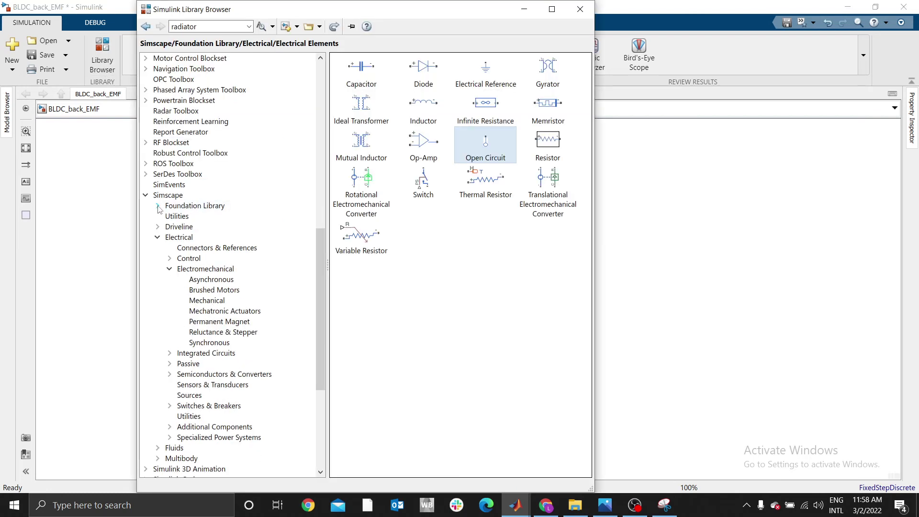
click(157, 238)
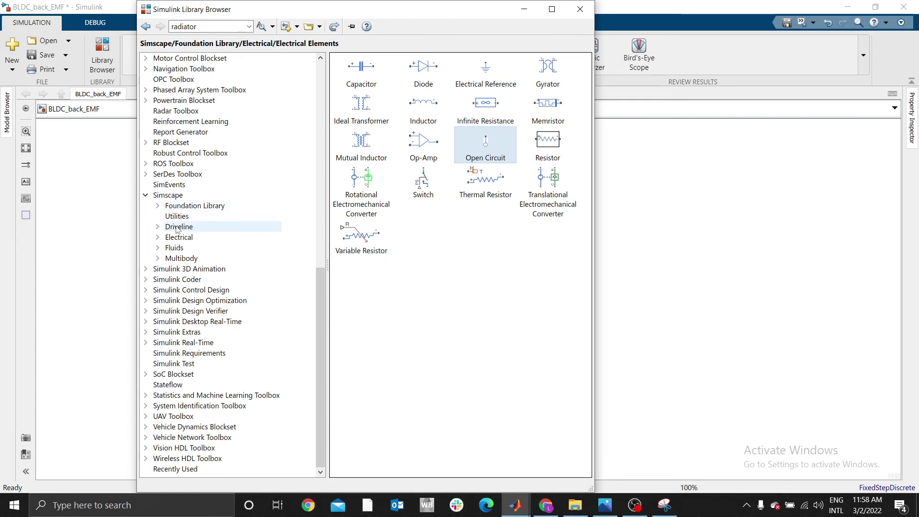
click(159, 238)
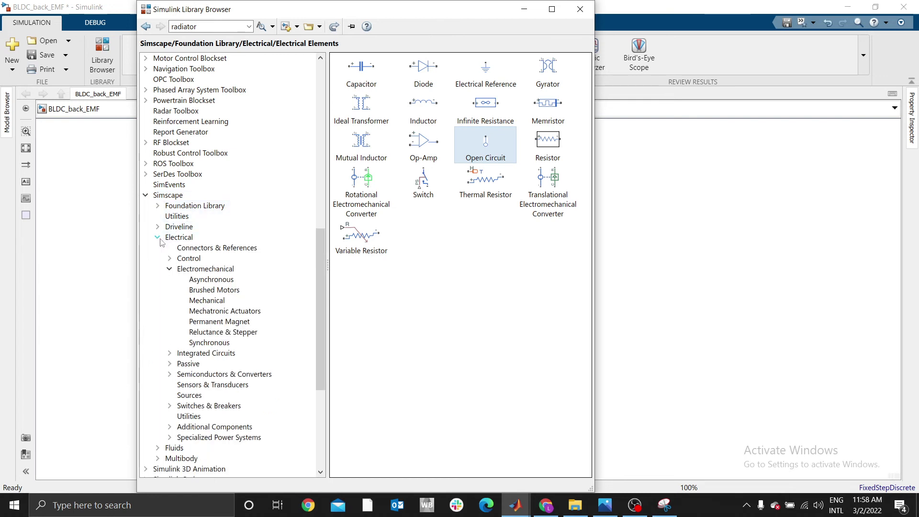
Browse Electromechanical > Permanent Magnet and drag the BLDC block onto the canvas.
double_click(179, 270)
double_click(179, 270)
click(211, 305)
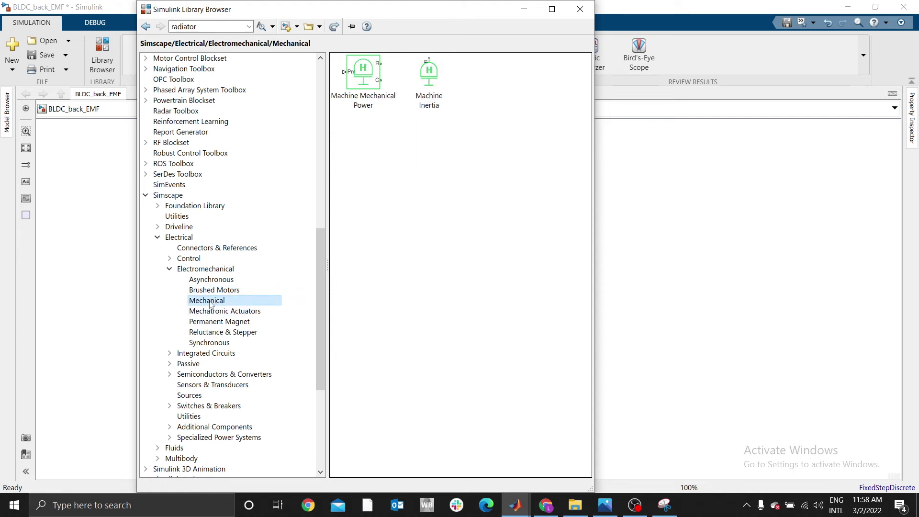
click(205, 292)
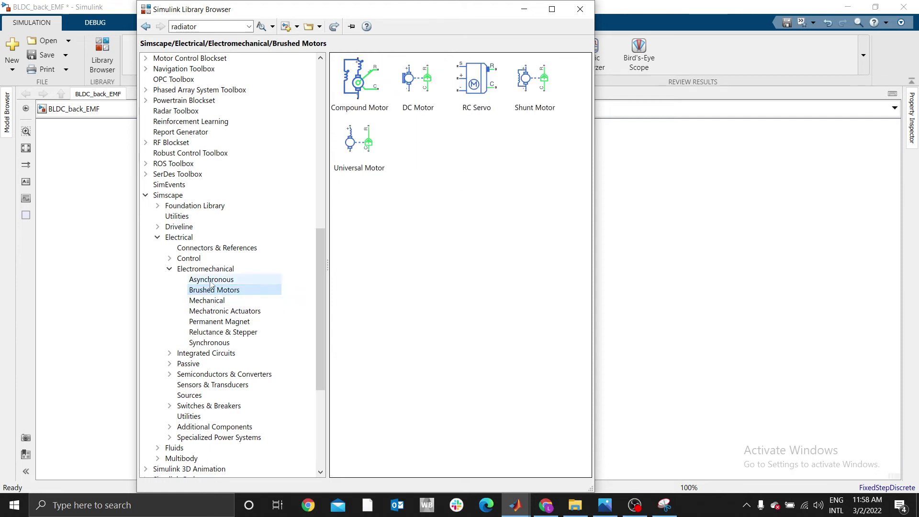
click(229, 322)
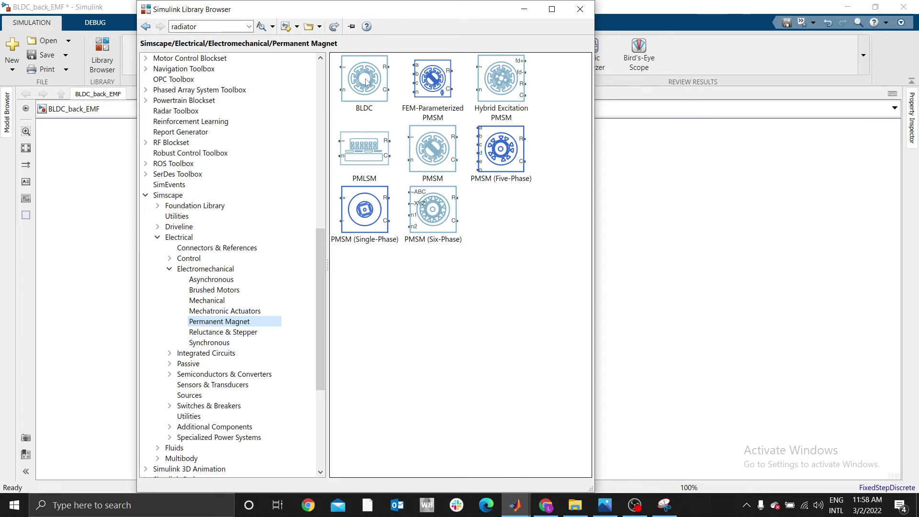
mouse_move(366, 81)
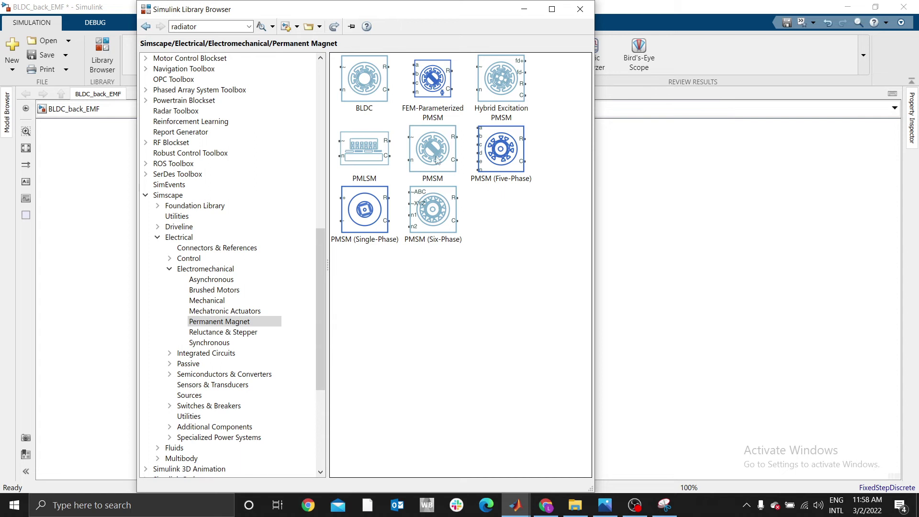
drag(366, 79, 684, 243)
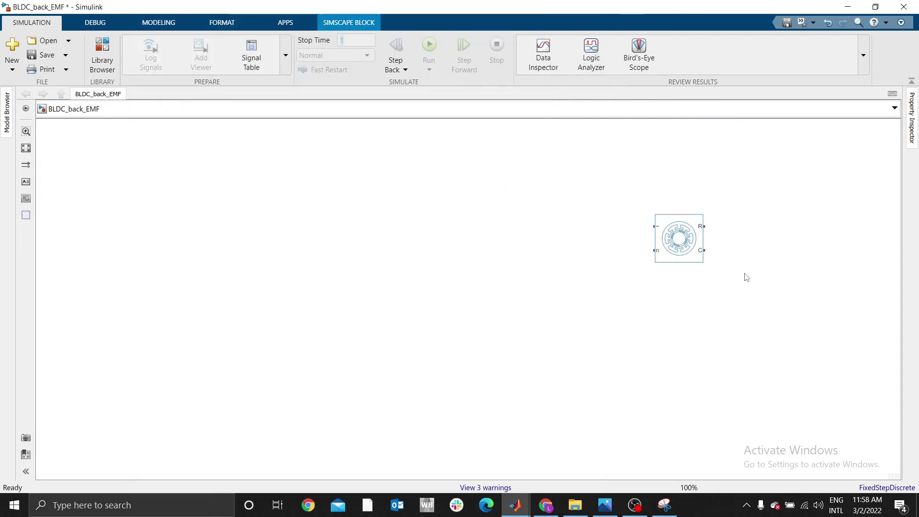
Fit the view to the BLDC block and set it to Expanded three-phase ports via Simscape > Block choices.
key(space)
scroll(504, 294, down, 4)
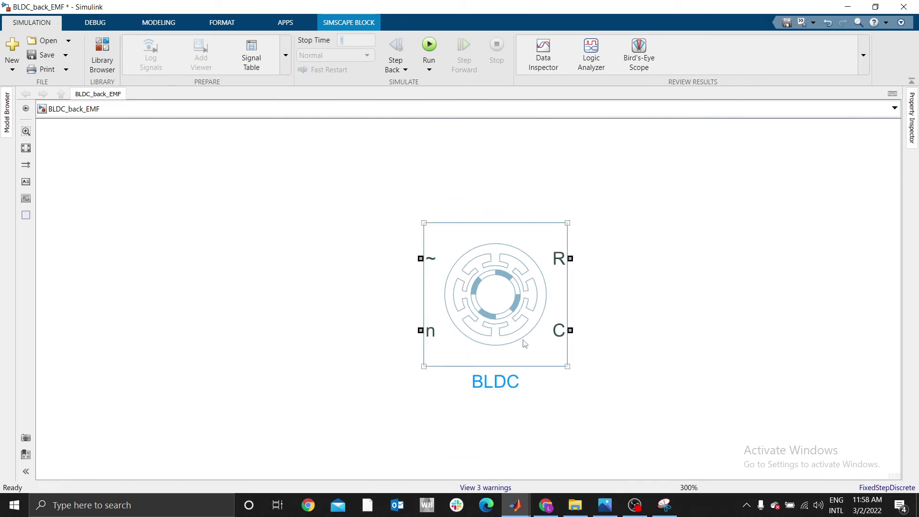
click(513, 381)
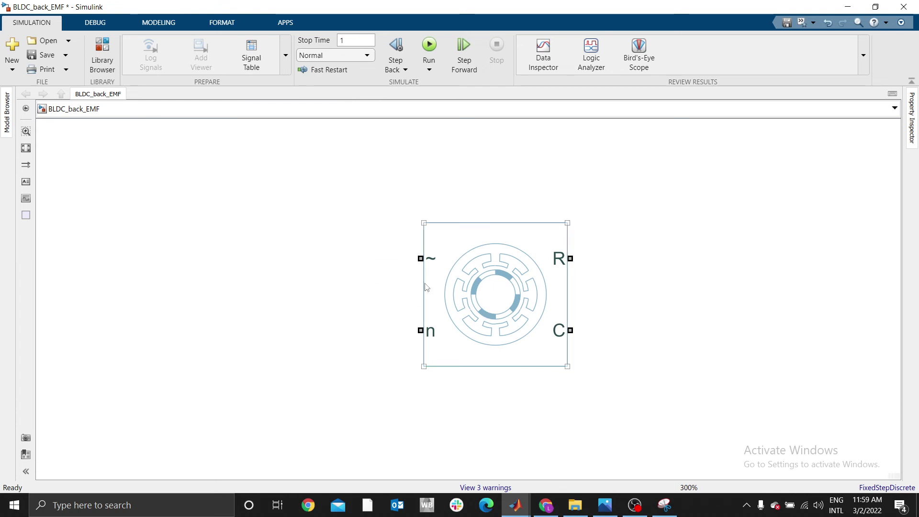
click(463, 348)
right_click(463, 348)
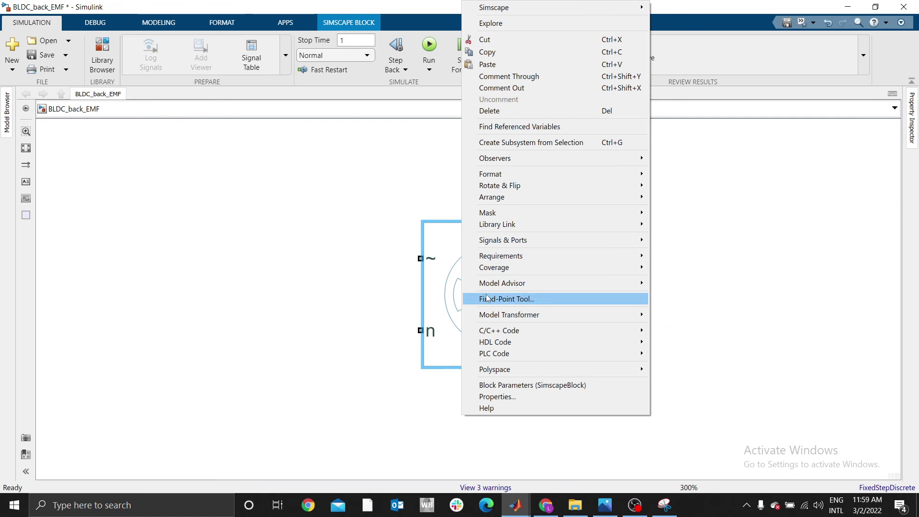
mouse_move(492, 8)
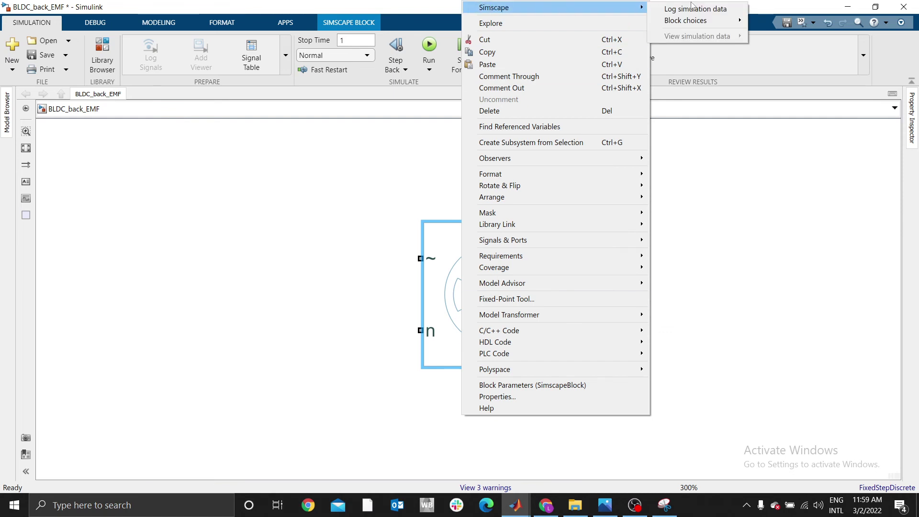
mouse_move(670, 19)
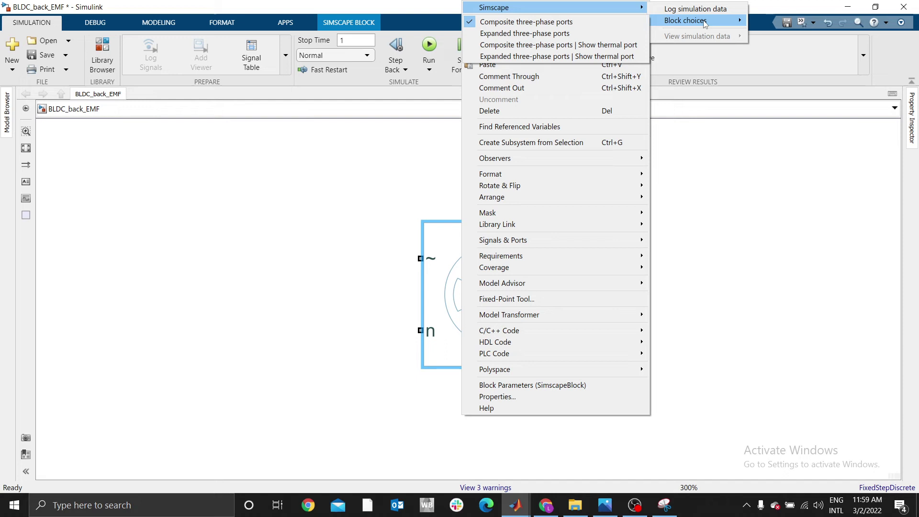
click(557, 34)
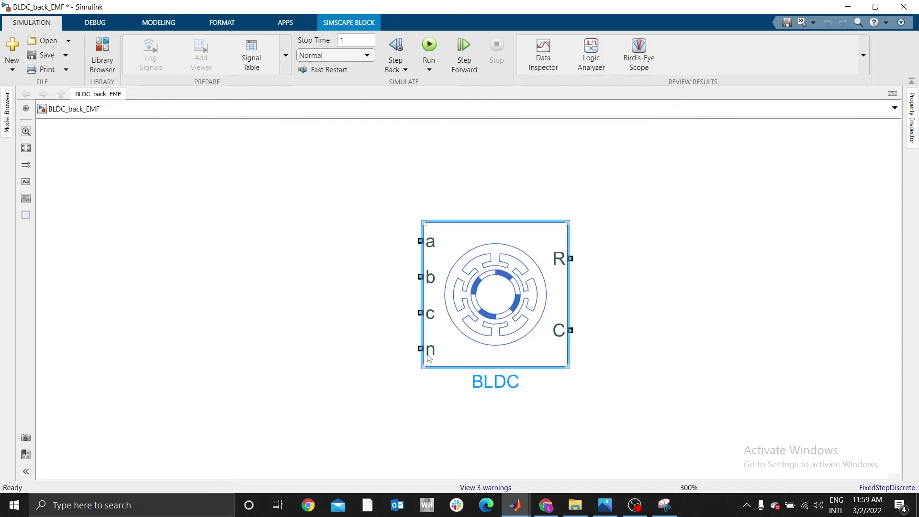
Draw loose lines leftward from ports a, b and c and rightward from port R.
click(629, 329)
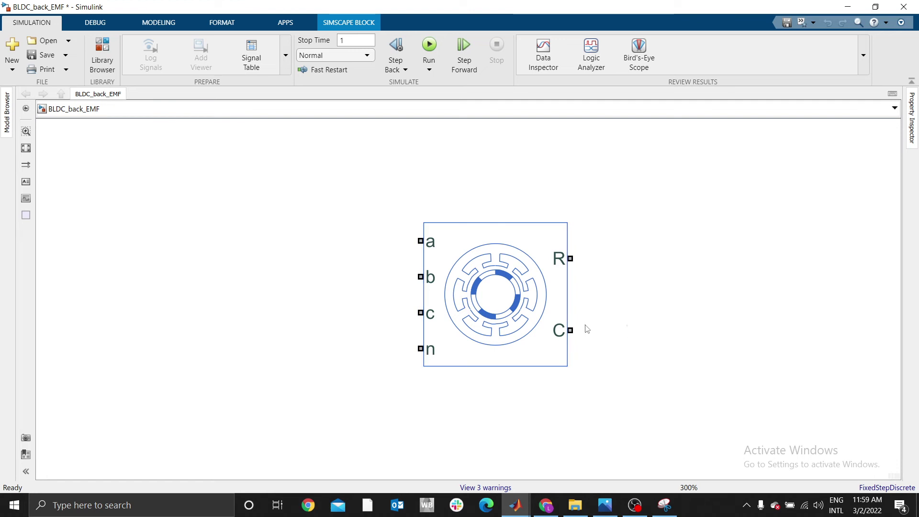
click(587, 328)
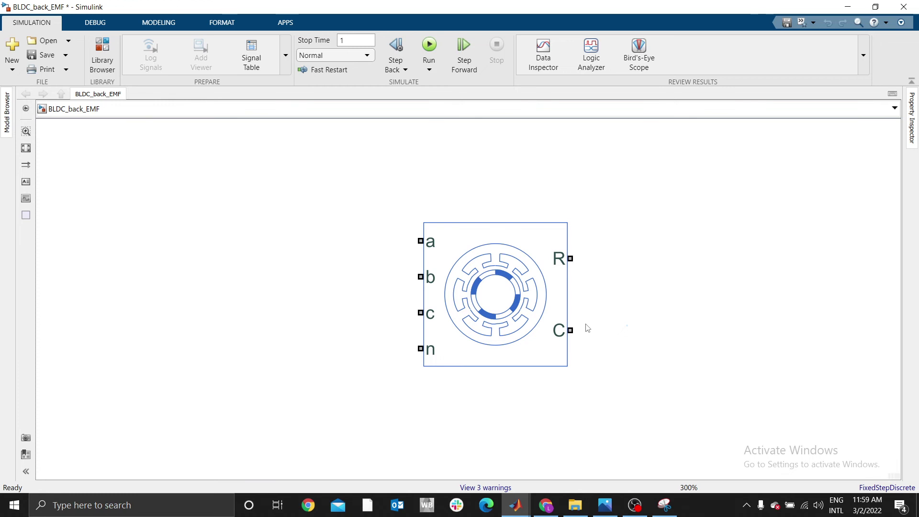
drag(421, 242, 327, 240)
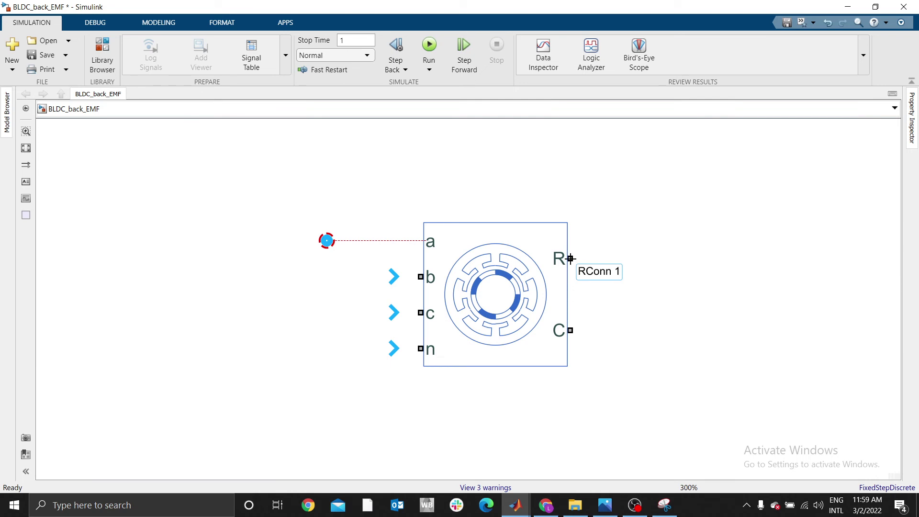
drag(571, 258, 678, 259)
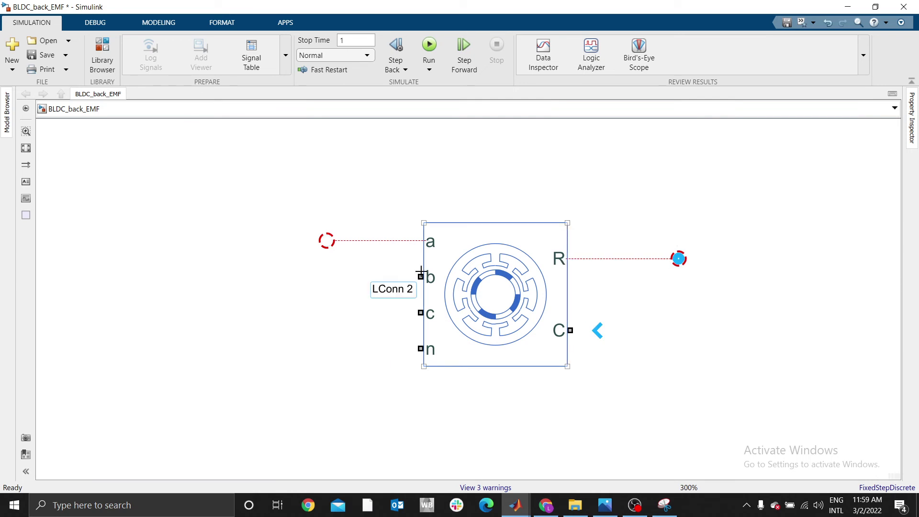
drag(420, 275, 330, 276)
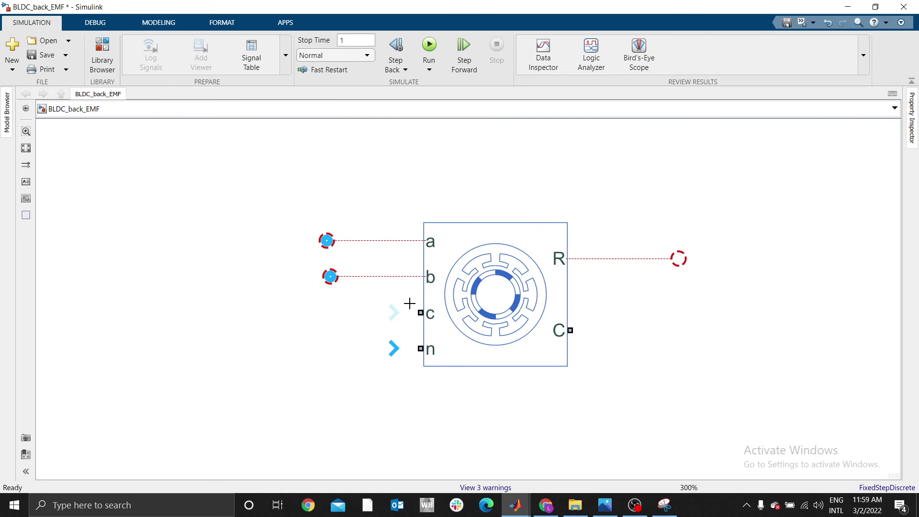
drag(416, 312, 327, 312)
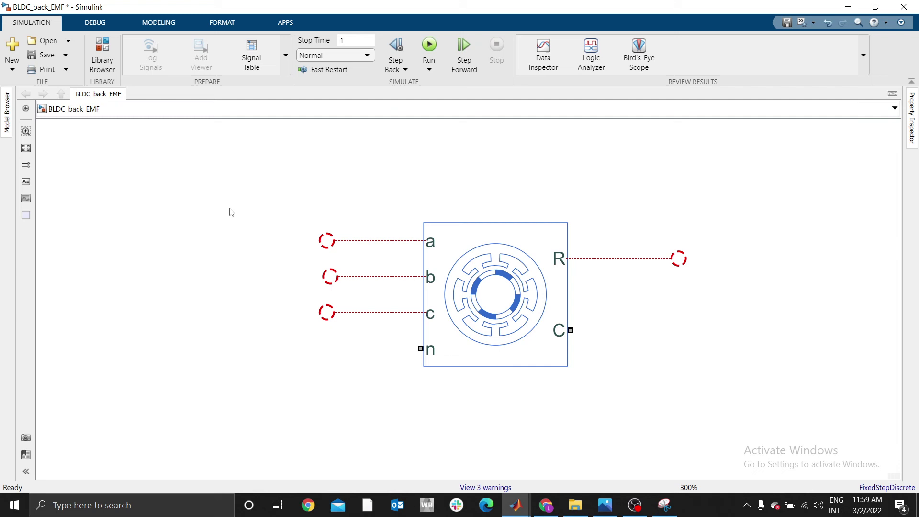
Place an Open Circuit block from Foundation Library > Electrical > Electrical Elements, rotated and aligned with port a.
click(102, 57)
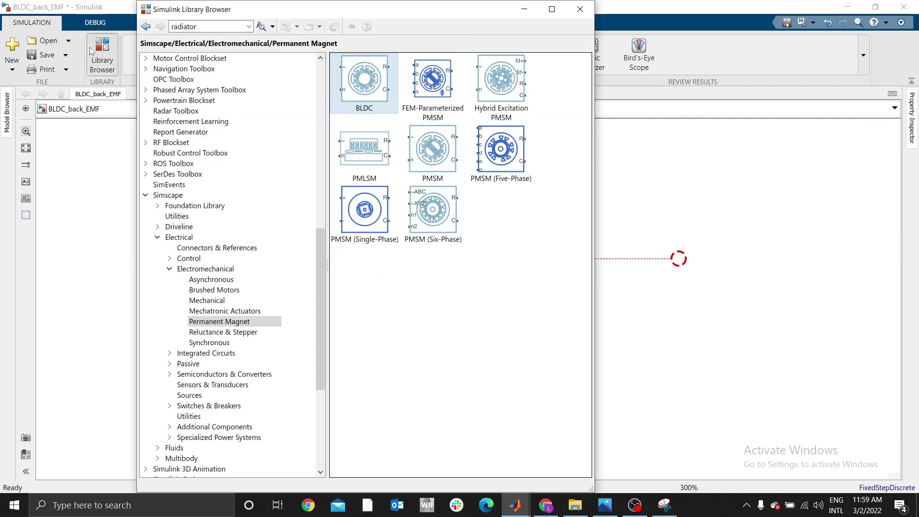
click(158, 206)
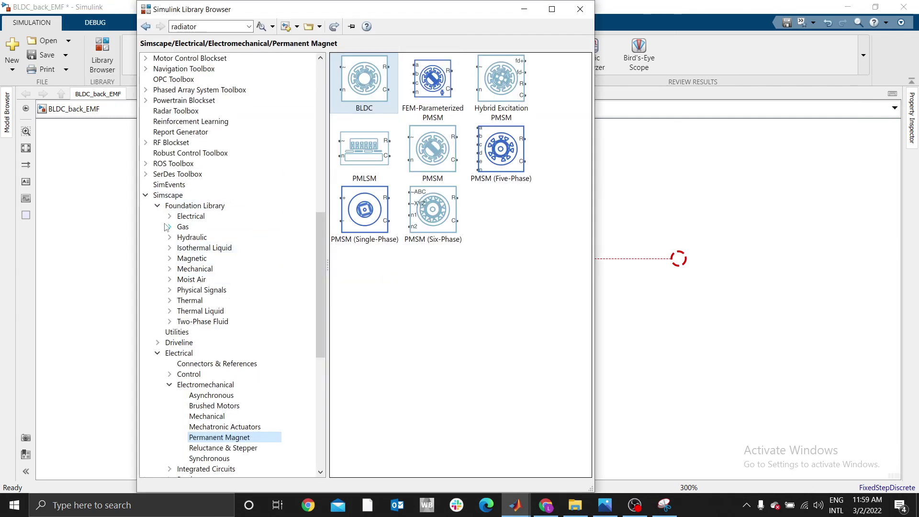
click(170, 215)
click(225, 227)
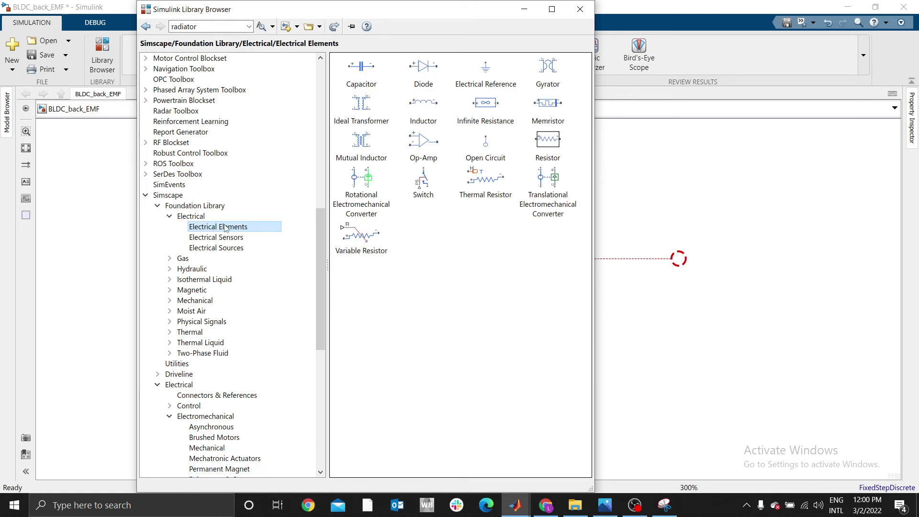
drag(480, 155, 203, 299)
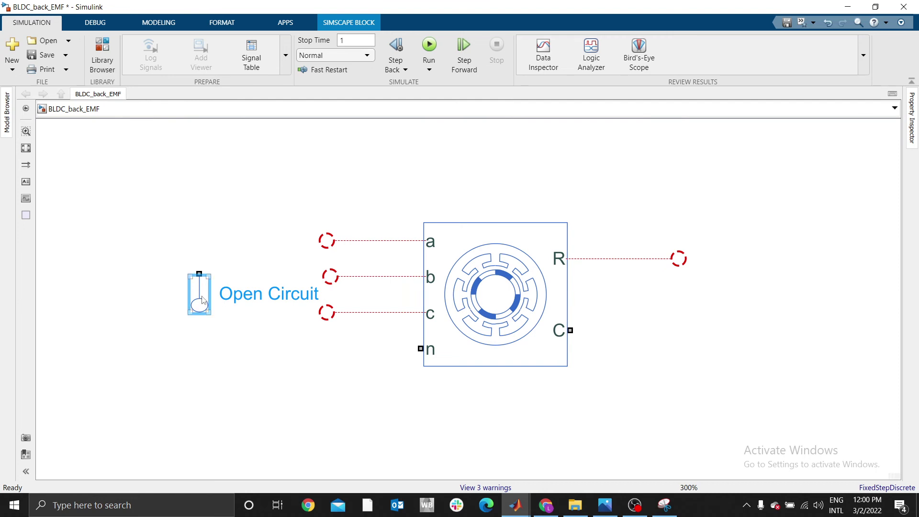
key(ctrl+r)
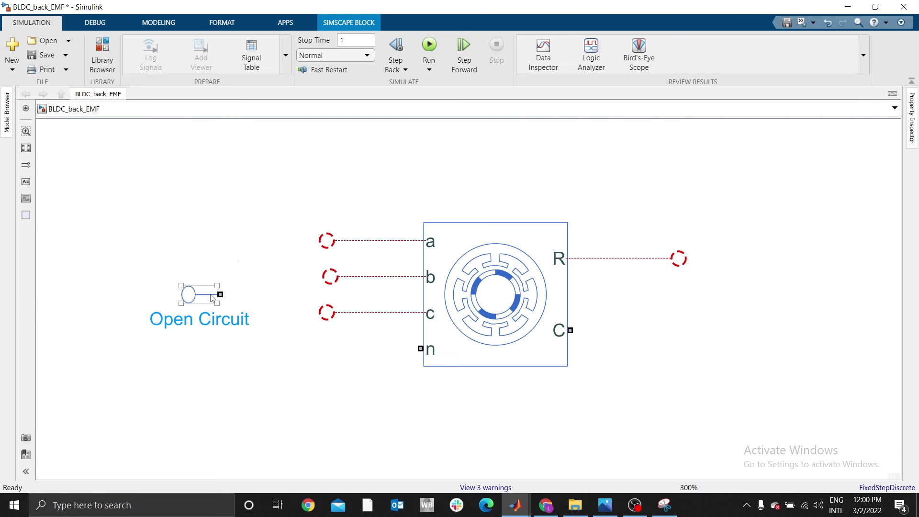
mouse_move(216, 293)
mouse_down()
mouse_move(222, 230)
mouse_move(327, 241)
mouse_up()
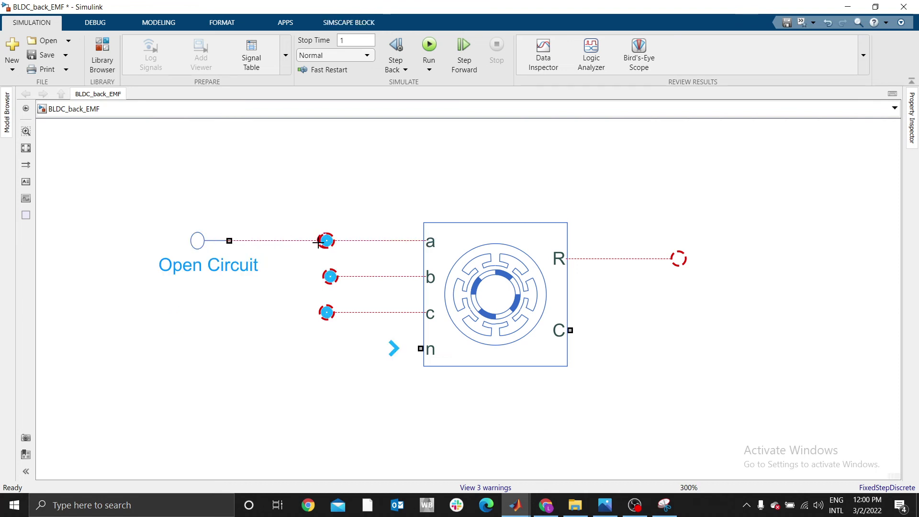
Copy the Open Circuit block onto port b's line and start a block search 're' near port n.
drag(206, 240, 424, 277)
mouse_move(203, 282)
mouse_down()
mouse_move(204, 312)
mouse_move(322, 315)
mouse_up()
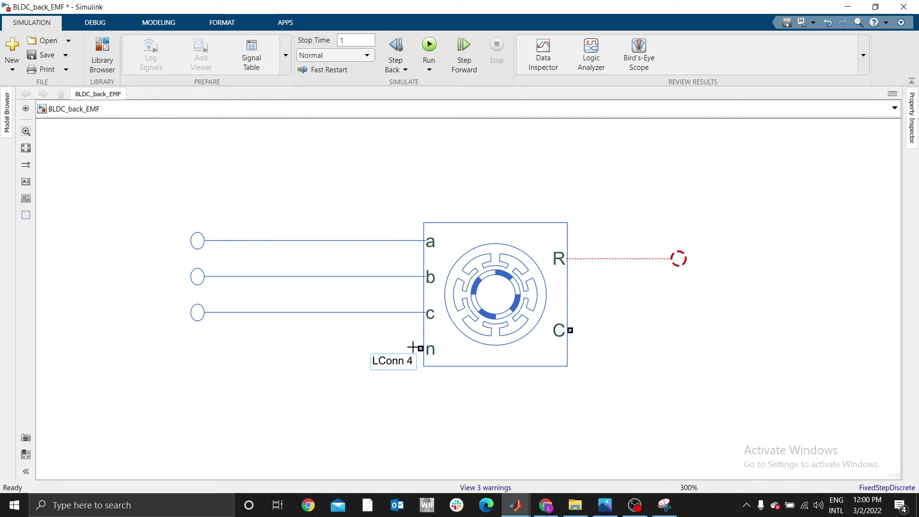
double_click(392, 362)
text(re)
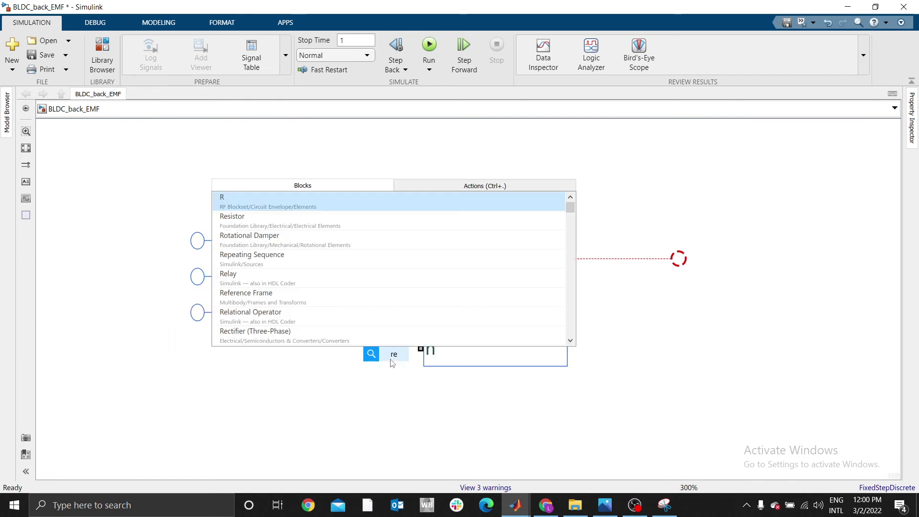
Cancel the search and wire an Electrical Reference below the motor to its neutral n.
click(227, 174)
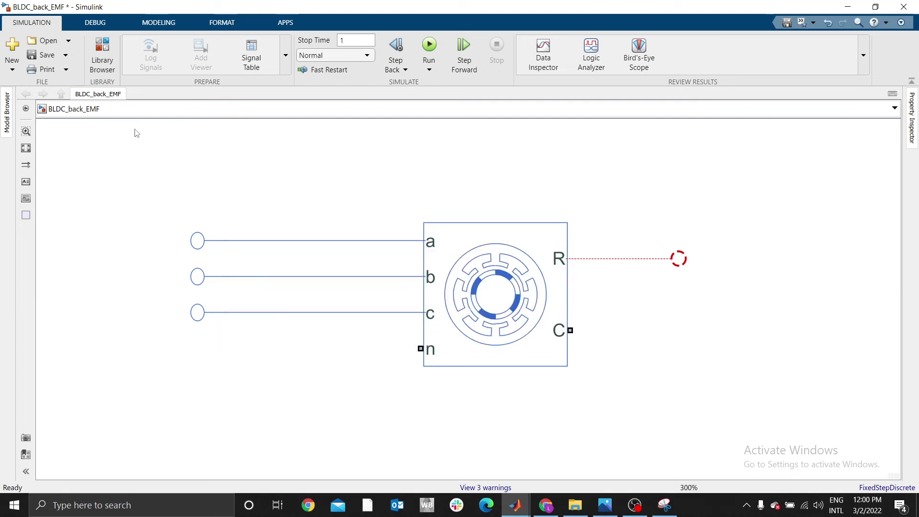
click(103, 54)
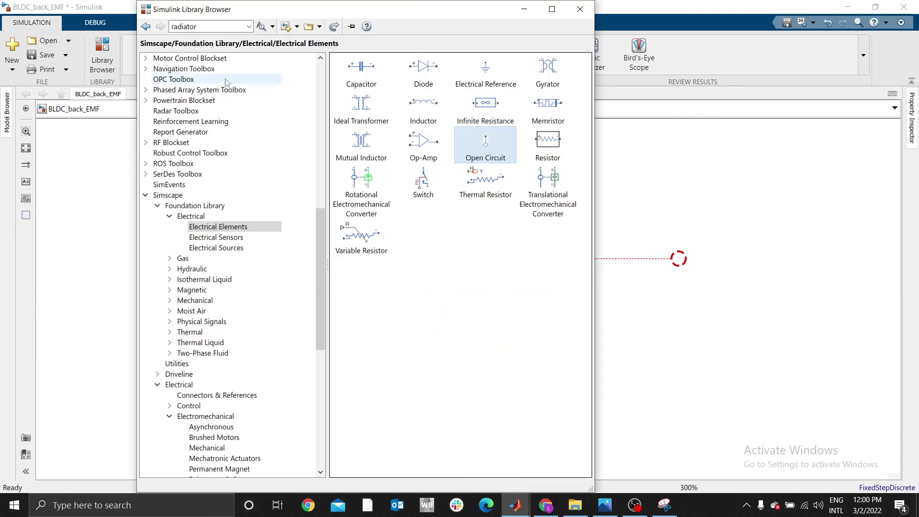
mouse_move(480, 78)
mouse_down()
mouse_move(691, 178)
mouse_move(718, 176)
mouse_move(351, 435)
mouse_move(418, 348)
mouse_up()
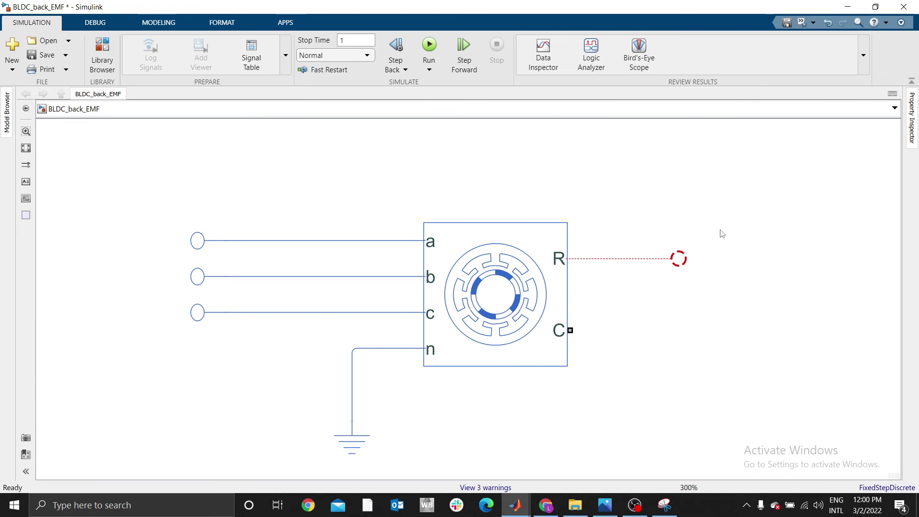
click(102, 54)
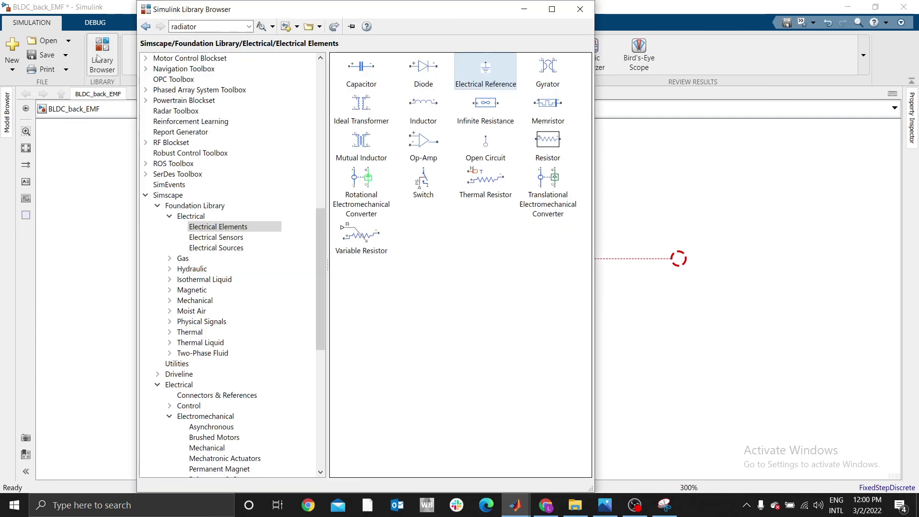
Add an Ideal Angular Velocity Source from Foundation Library > Mechanical > Mechanical Sources beside the motor.
click(170, 301)
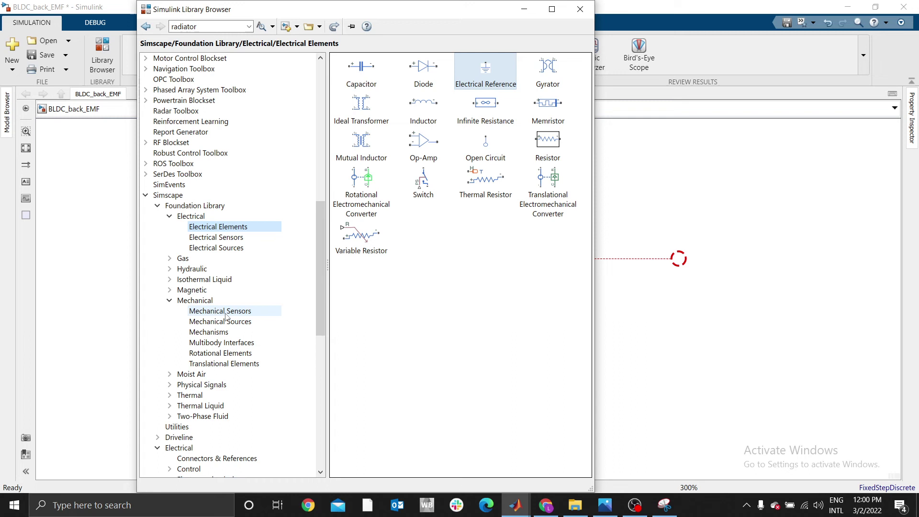
click(237, 325)
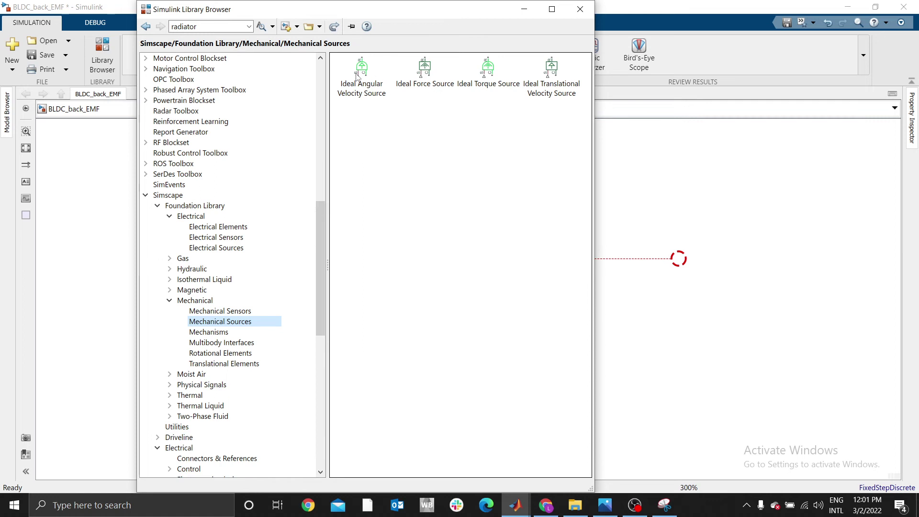
drag(358, 76, 725, 203)
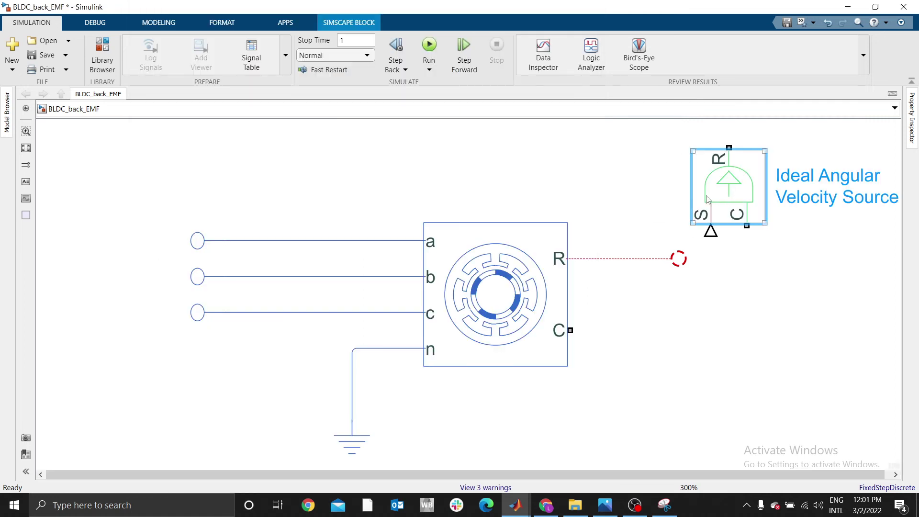
Rotate the velocity source and link its R port to the motor's R port.
key(ctrl+r)
key(ctrl+r)
key(ctrl+r)
drag(744, 183, 764, 258)
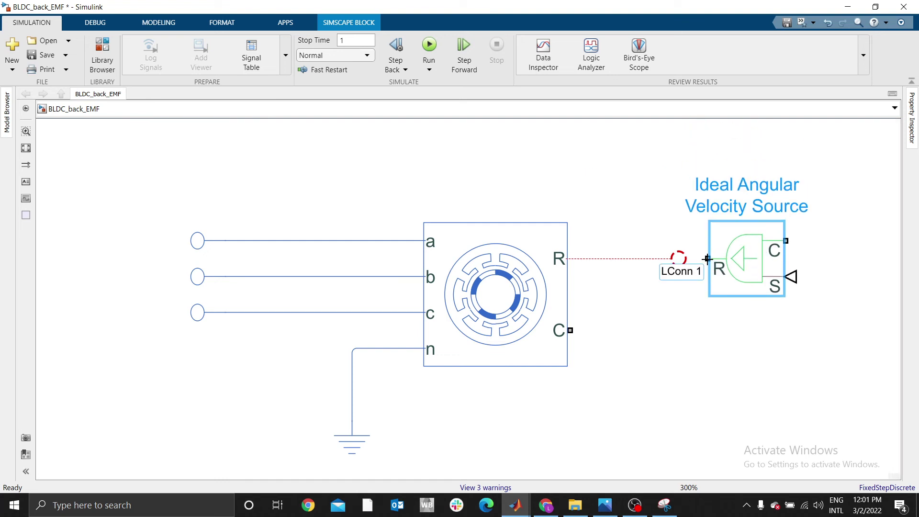
click(677, 259)
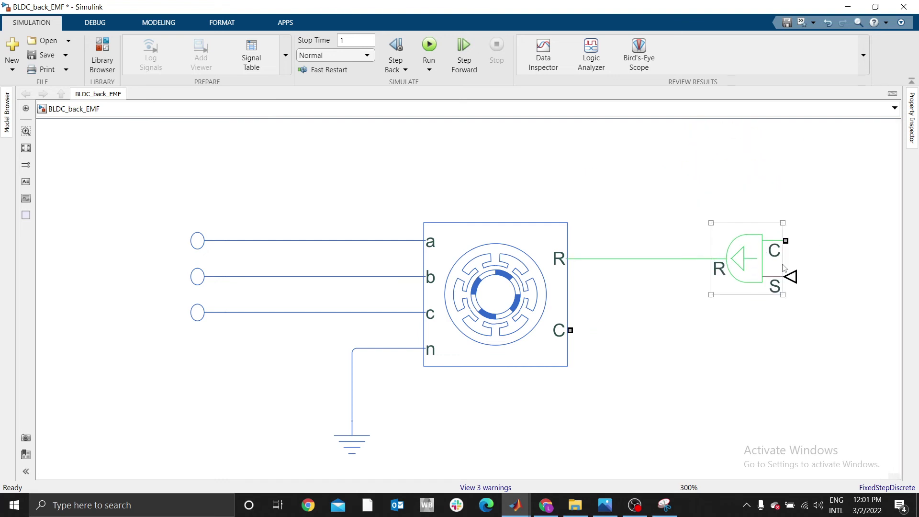
Rename the velocity source block to 'Rotation source'.
click(768, 212)
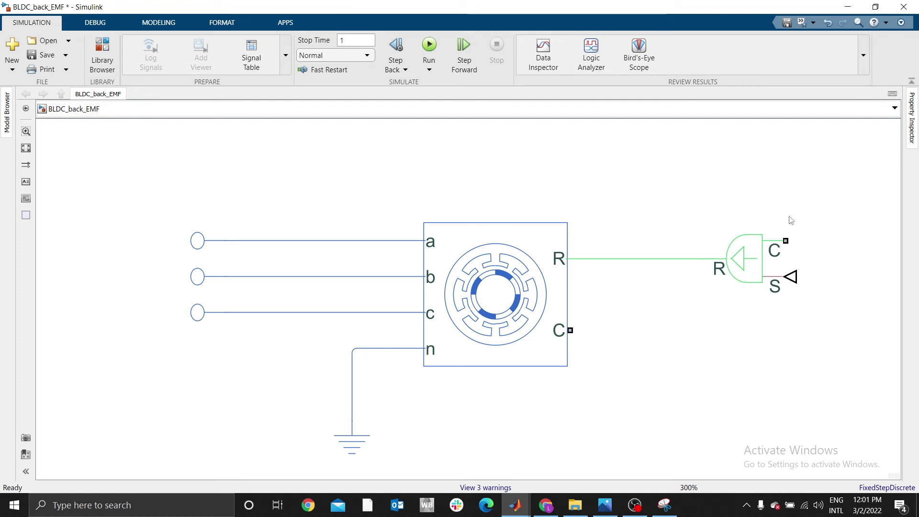
click(742, 241)
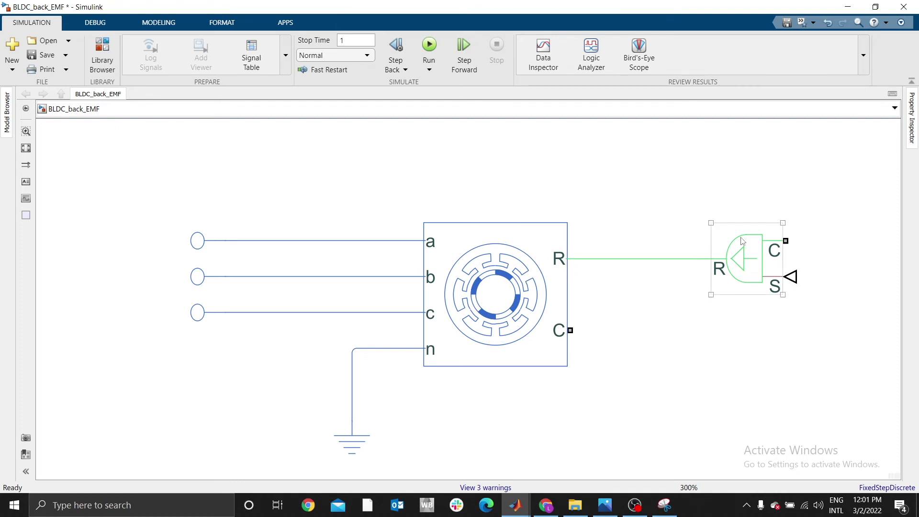
click(743, 181)
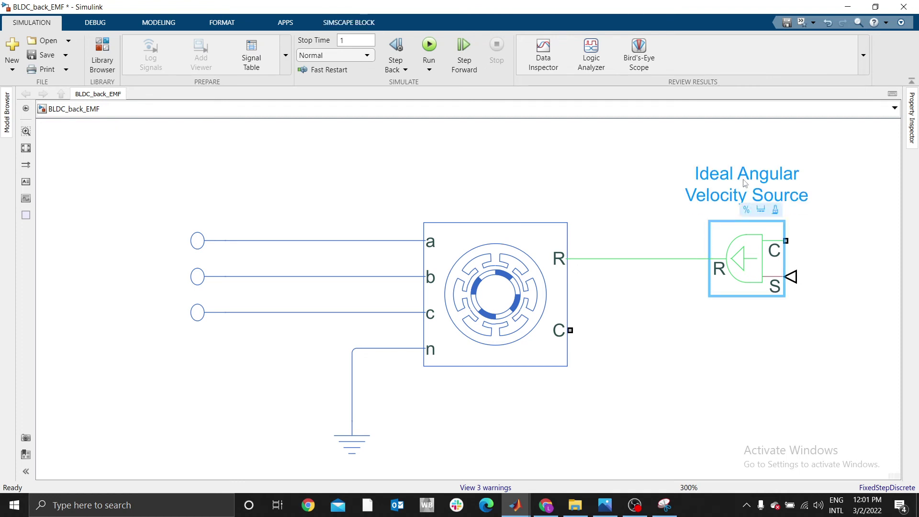
click(743, 181)
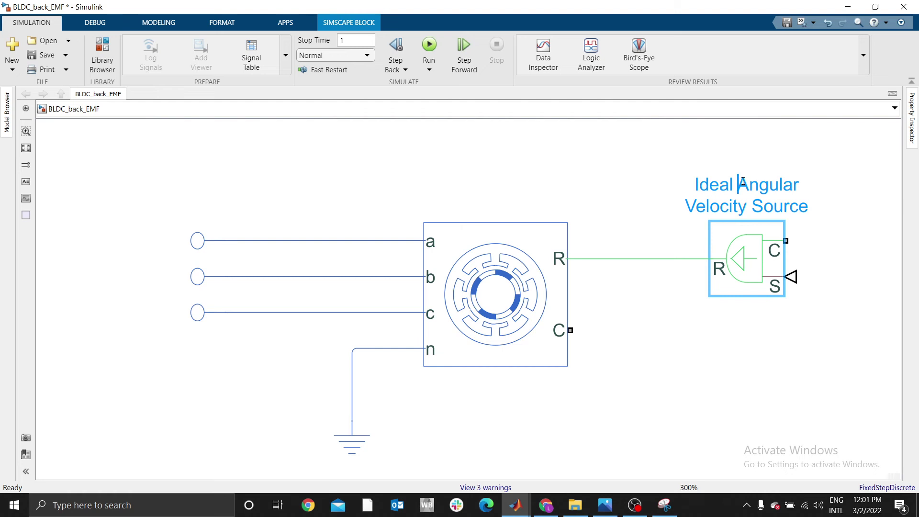
key(ctrl+a)
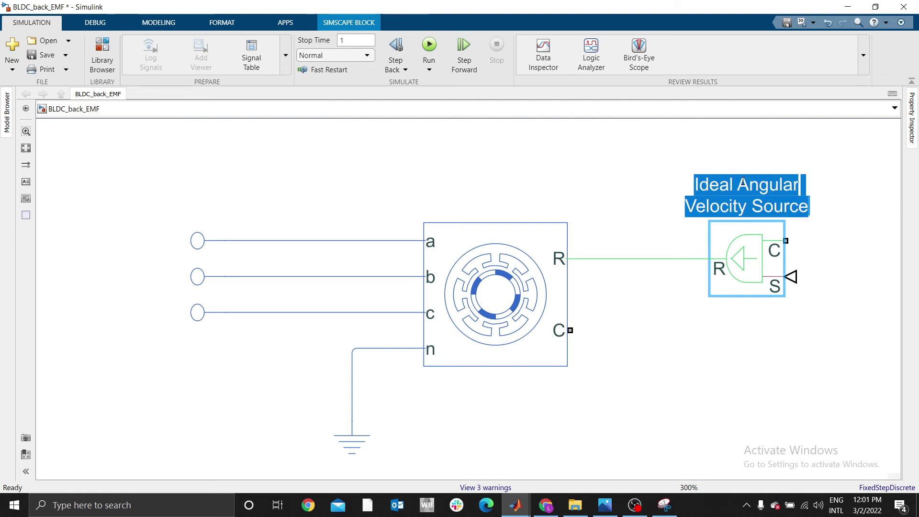
text(Rotat)
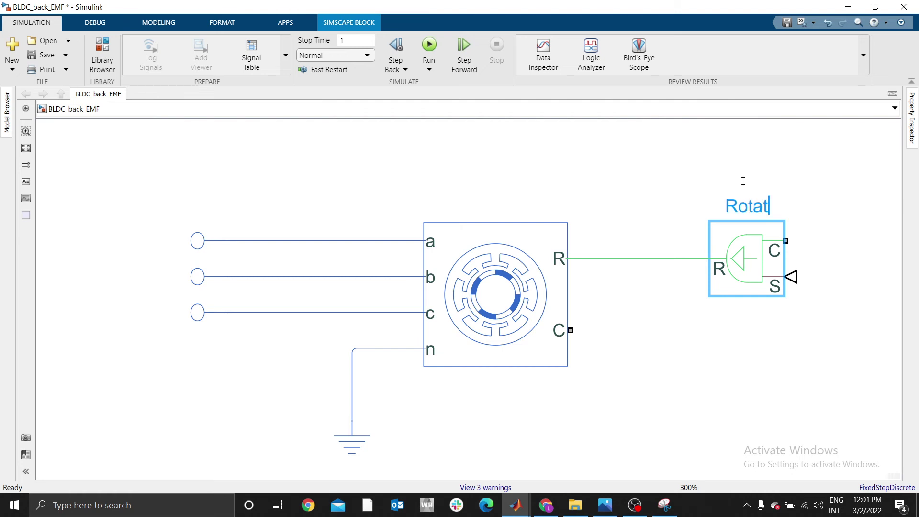
text(ion so)
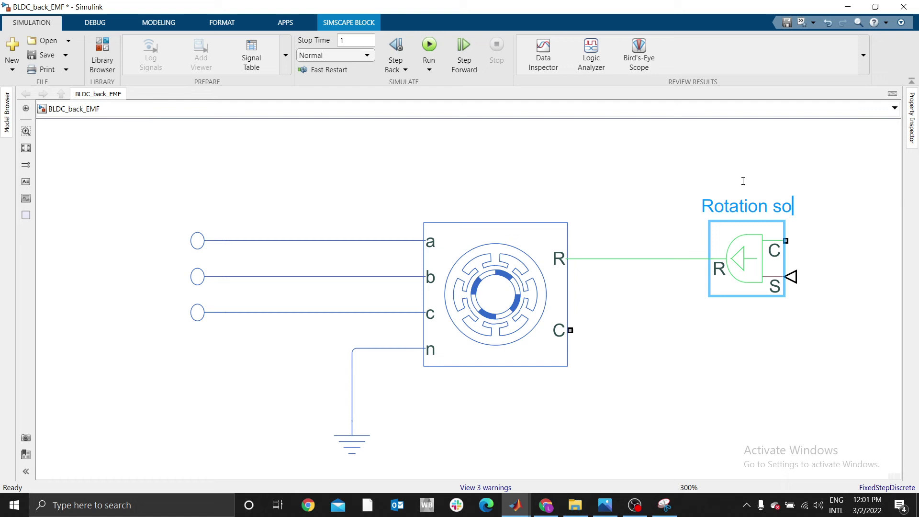
text(urce)
key(Return)
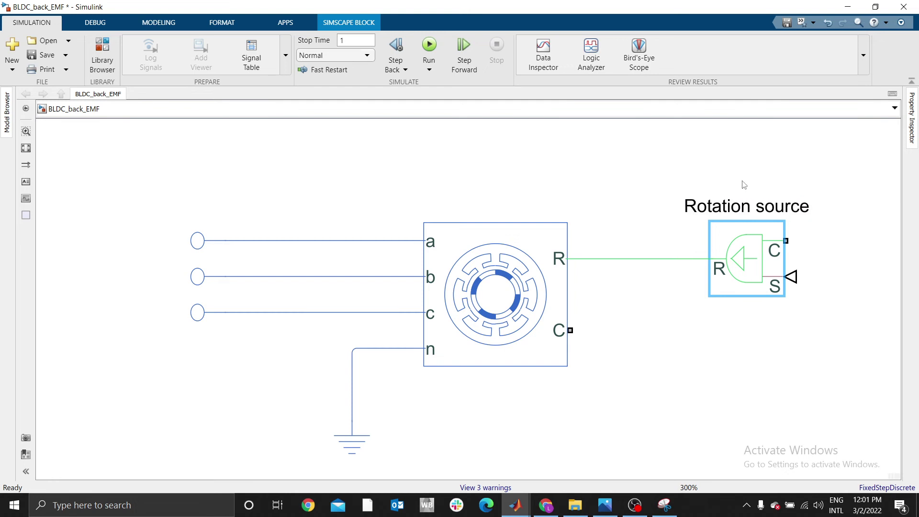
Connect a Mechanical Rotational Reference from Rotational Elements to the motor's C port.
click(542, 230)
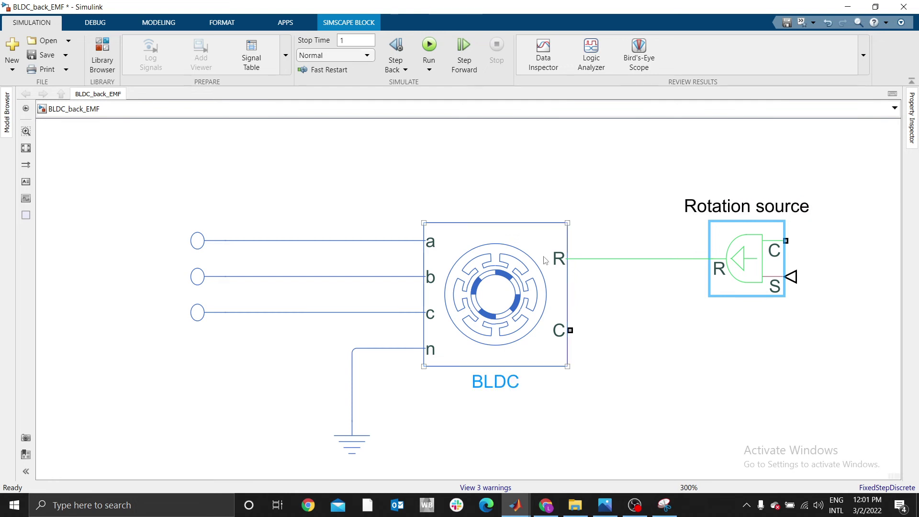
click(418, 274)
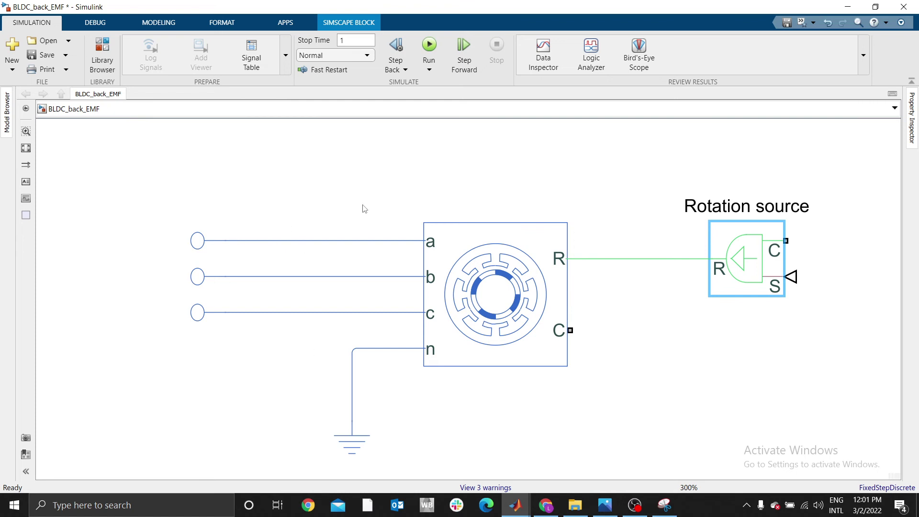
click(695, 351)
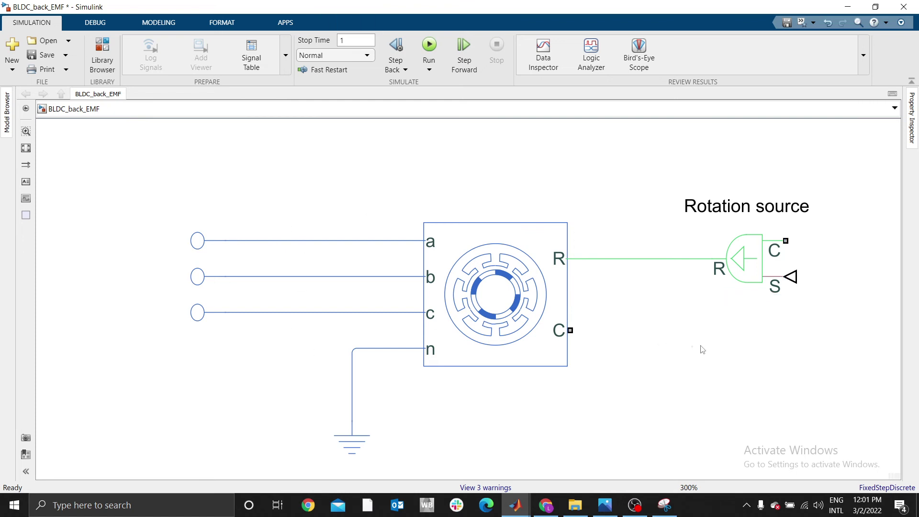
drag(570, 330, 620, 327)
text(ef)
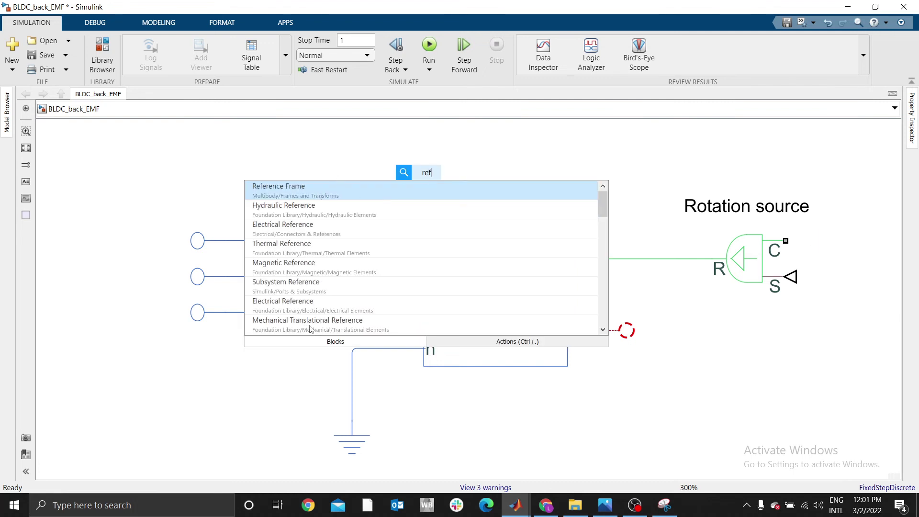
key(Escape)
click(102, 55)
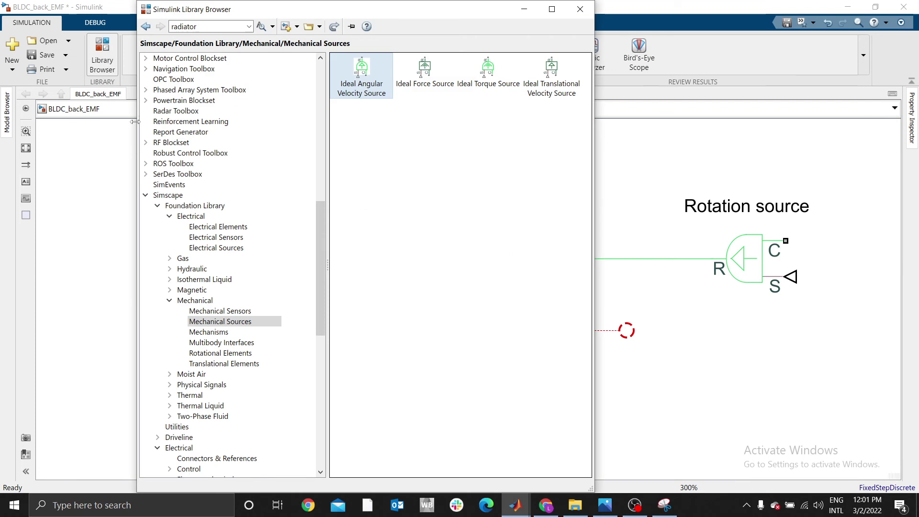
click(220, 353)
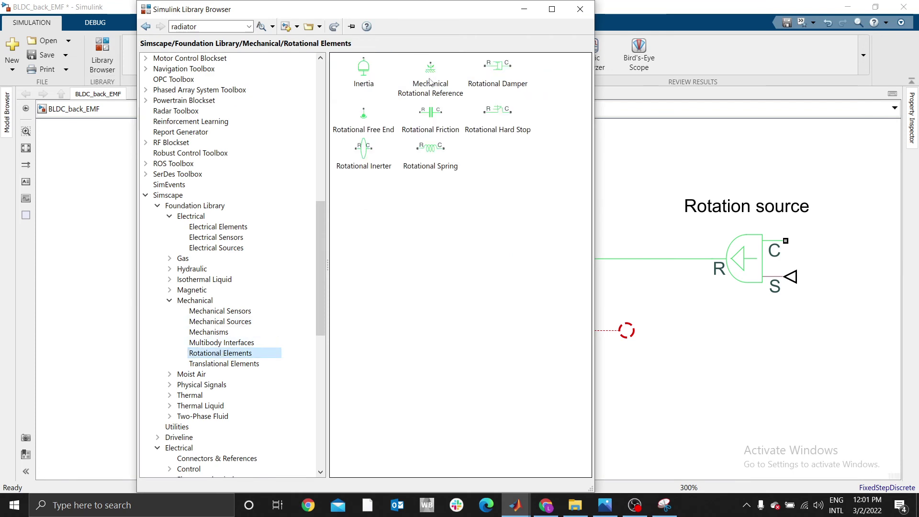
mouse_move(430, 76)
mouse_down()
mouse_move(511, 152)
mouse_move(688, 416)
mouse_move(626, 330)
mouse_up()
drag(681, 431, 636, 423)
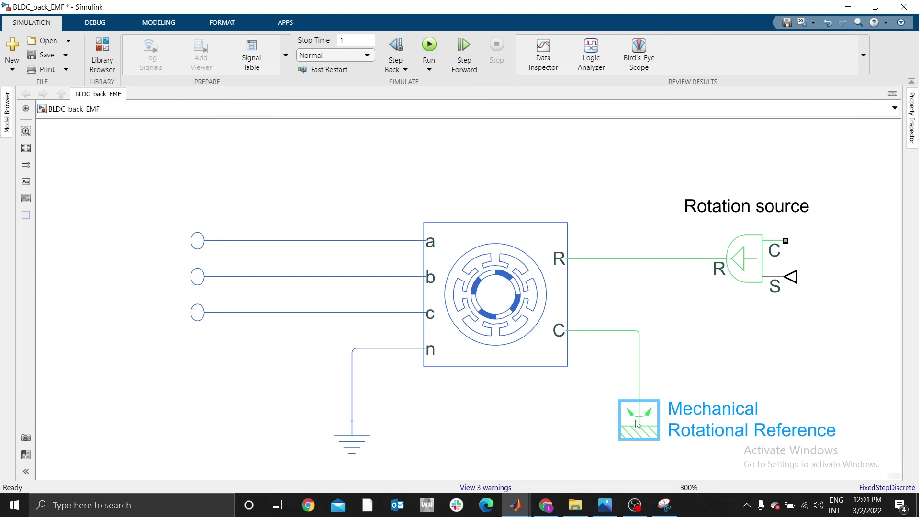
Wire a second, rotated rotational reference to Rotation source's C port and draw a loose line from S.
scroll(622, 318, right, 5)
scroll(470, 324, up, 2)
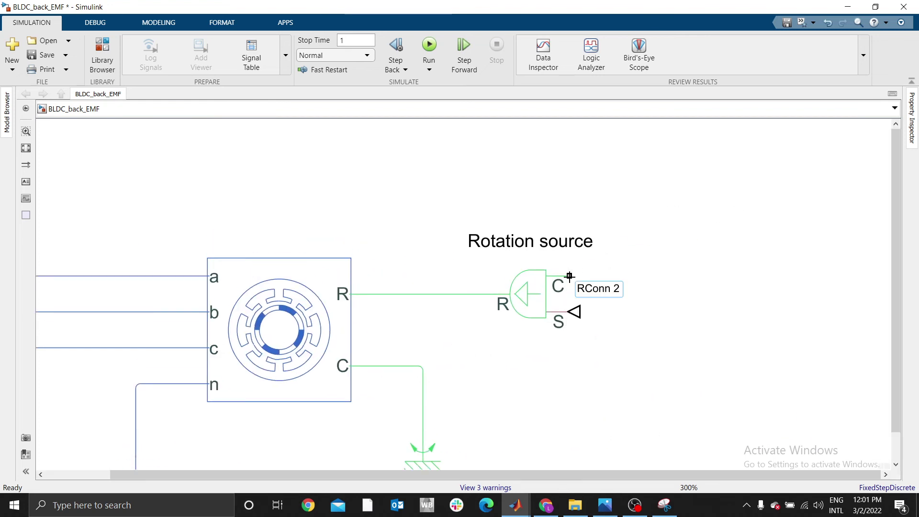
drag(619, 279, 646, 201)
key(ctrl+r)
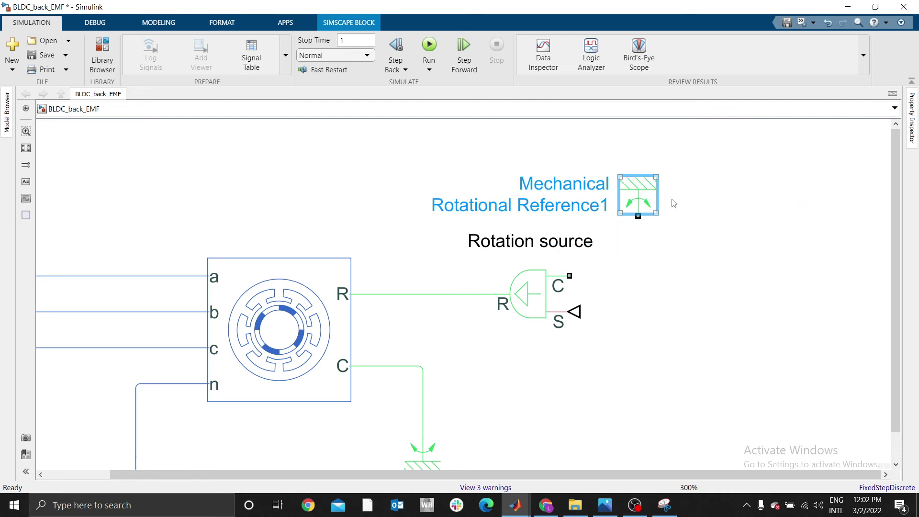
drag(638, 218, 569, 277)
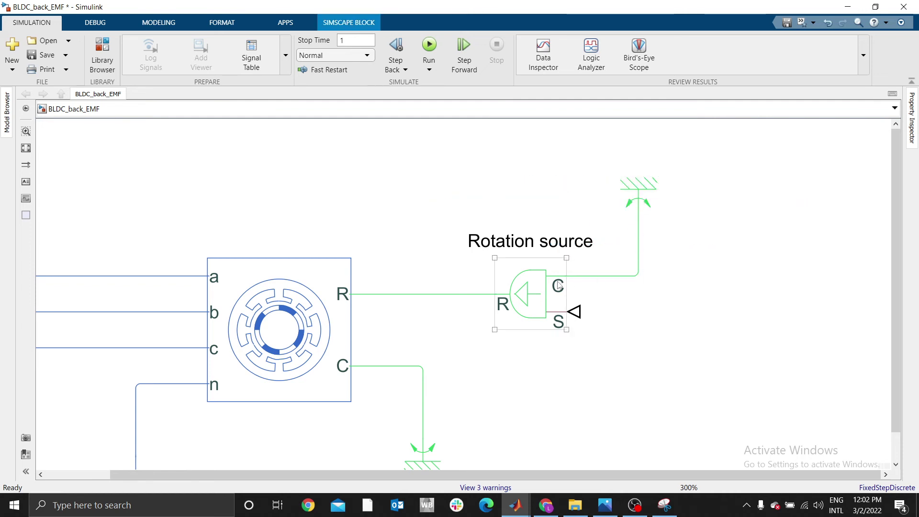
click(555, 338)
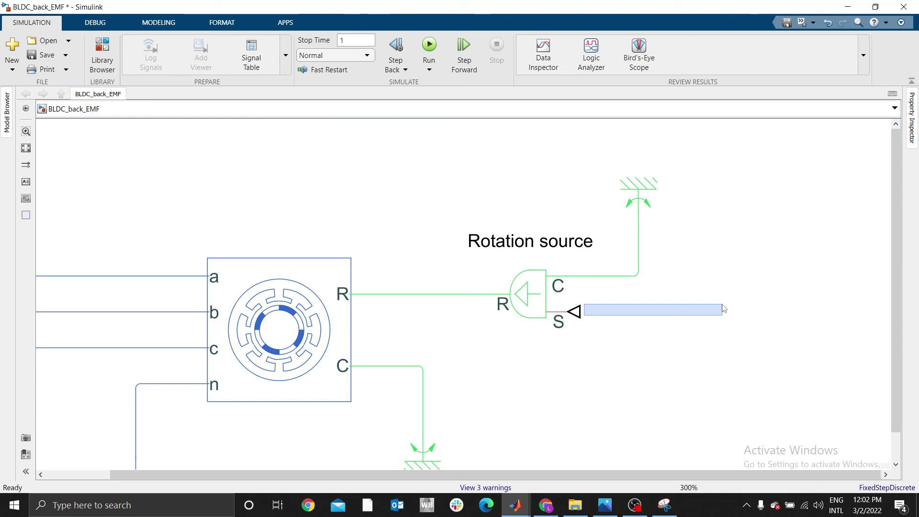
drag(575, 311, 754, 311)
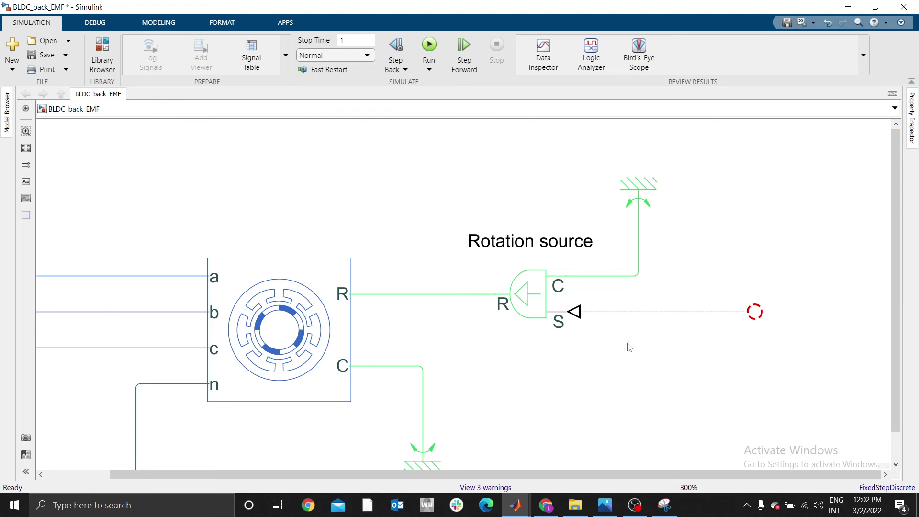
Quick-insert a rotated Constant block at lower right and reroute the dangling S-port line downward.
double_click(348, 180)
text(C)
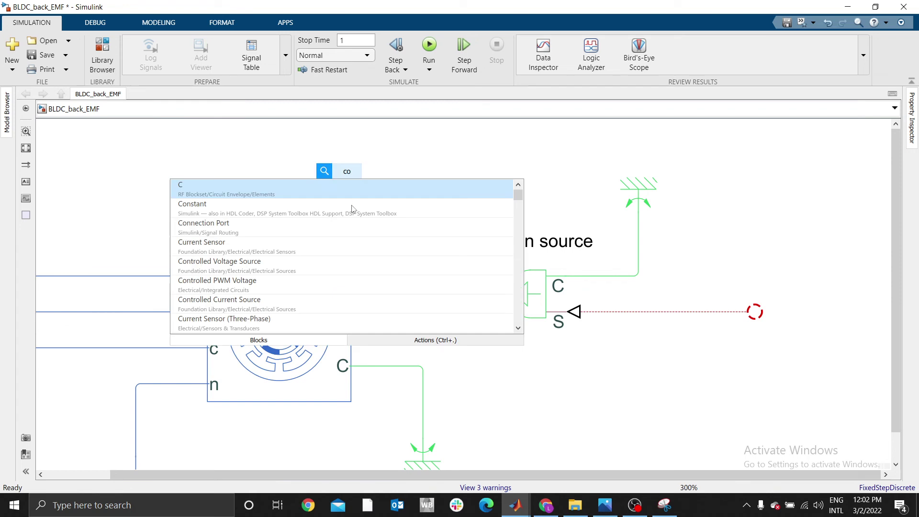
click(211, 210)
click(445, 187)
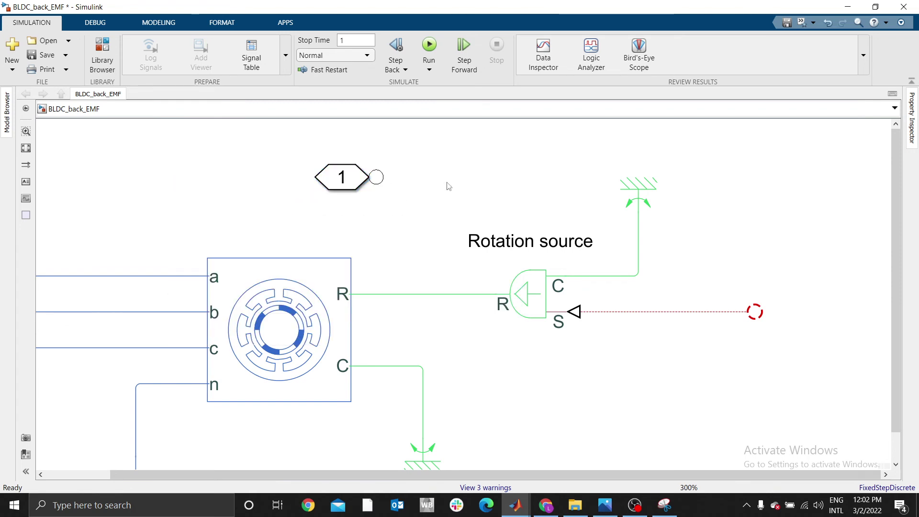
key(ctrl+z)
double_click(449, 185)
text(d)
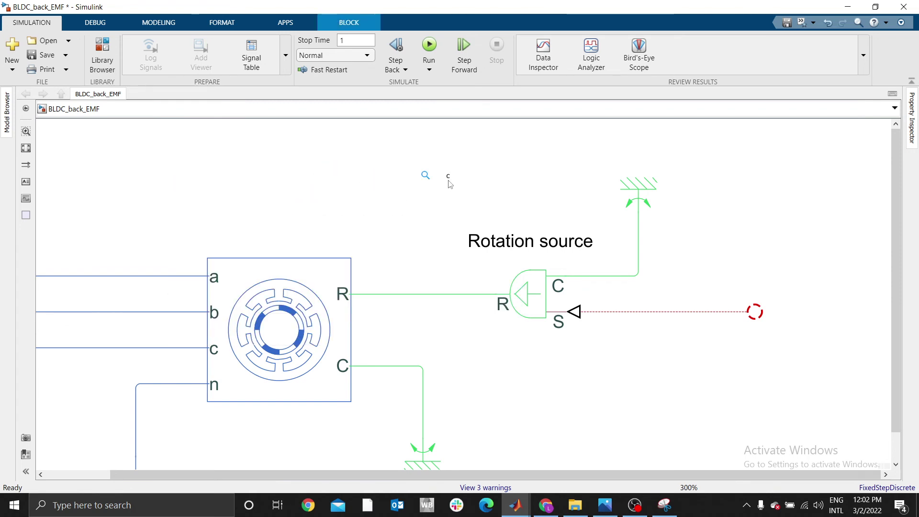
text(o)
click(312, 189)
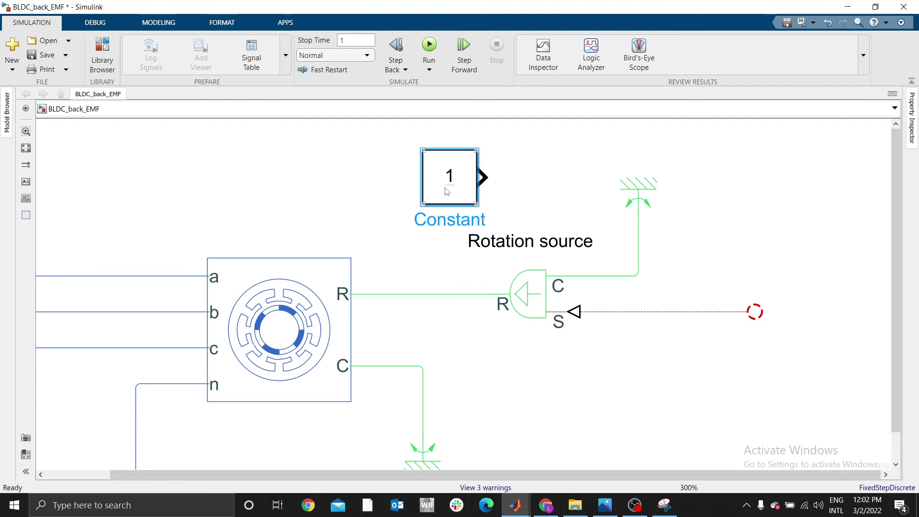
drag(447, 191, 776, 365)
key(ctrl+r)
key(ctrl+r)
click(743, 312)
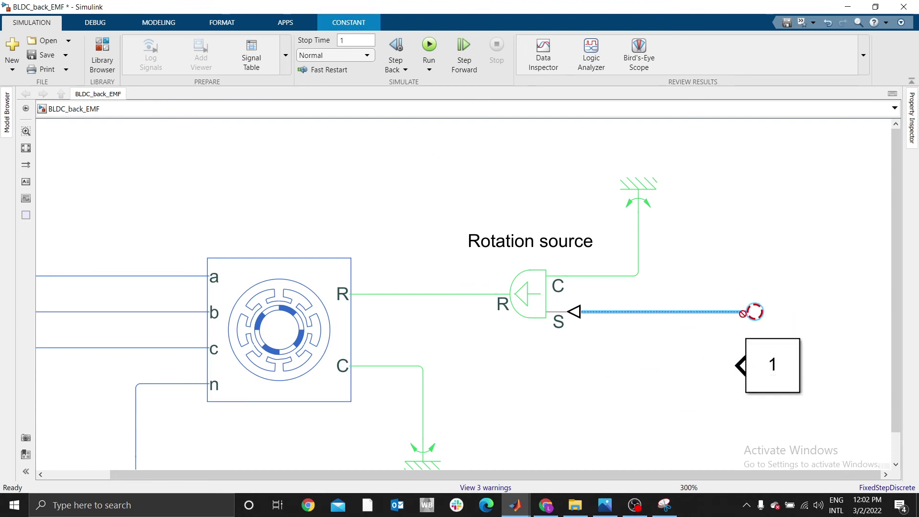
drag(743, 313, 616, 366)
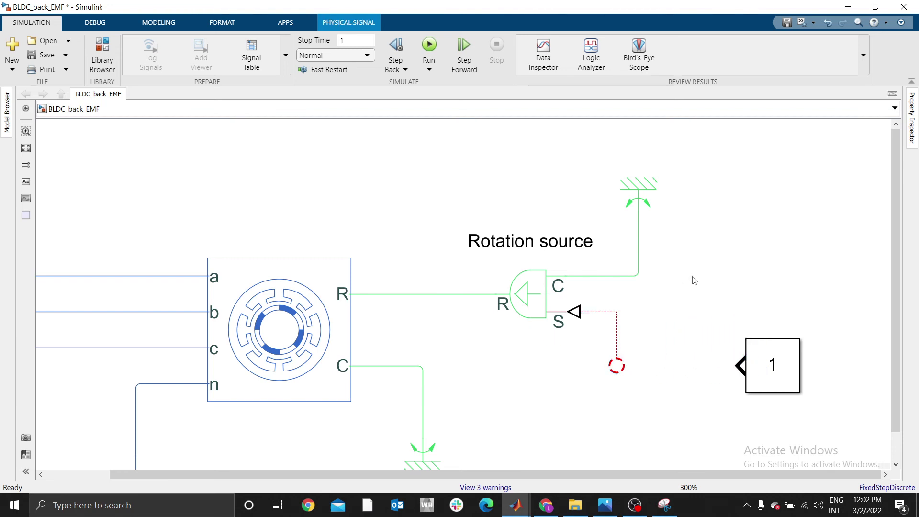
Insert a Simulink-PS Converter and wire Constant → converter → Rotation source's S input.
double_click(692, 275)
text(p)
key(BackSpace)
text(s)
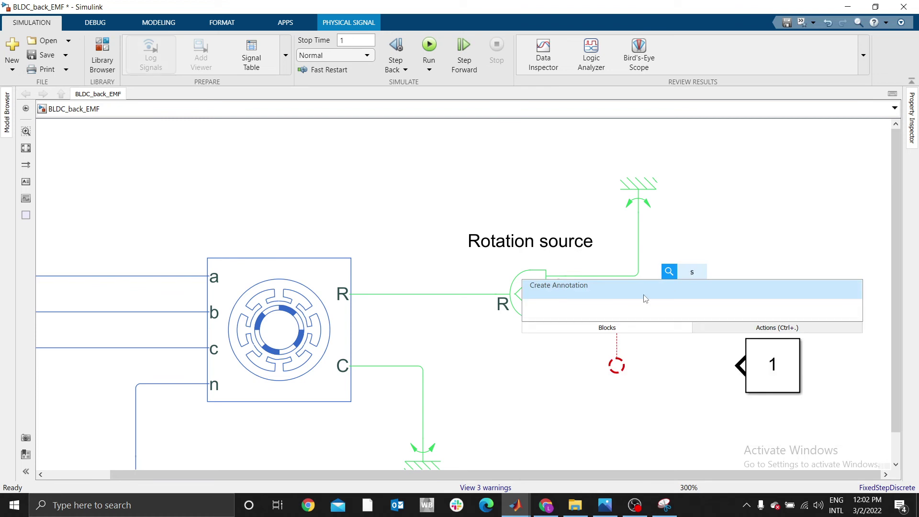
click(571, 325)
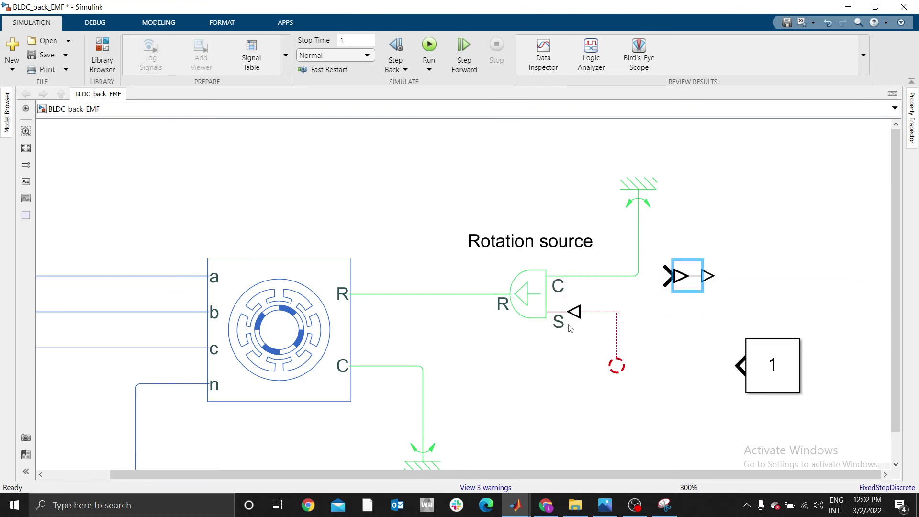
click(697, 276)
key(ctrl+r)
key(ctrl+r)
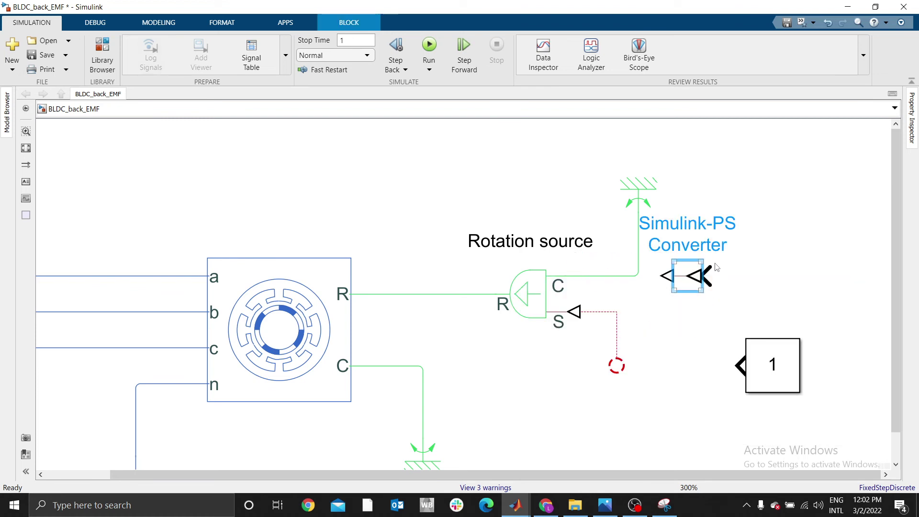
mouse_move(711, 276)
mouse_down()
mouse_move(739, 365)
mouse_move(803, 341)
mouse_up()
click(657, 287)
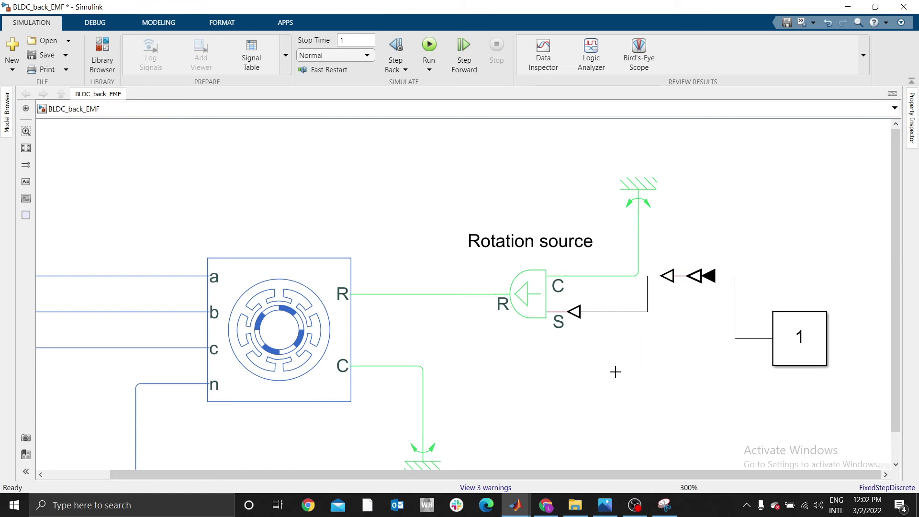
drag(698, 275, 663, 361)
drag(790, 354, 762, 354)
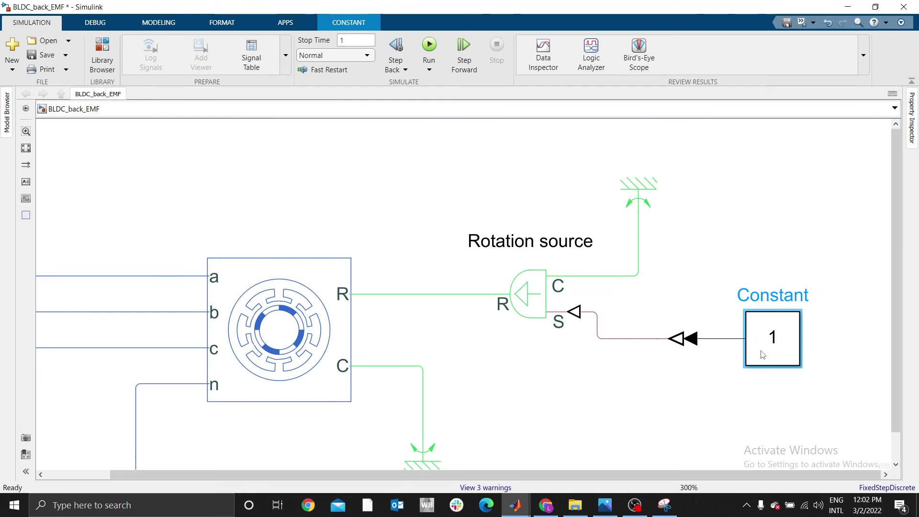
Set the Constant value to 2*pi, then start a quick-insert search for 'solver'.
double_click(770, 338)
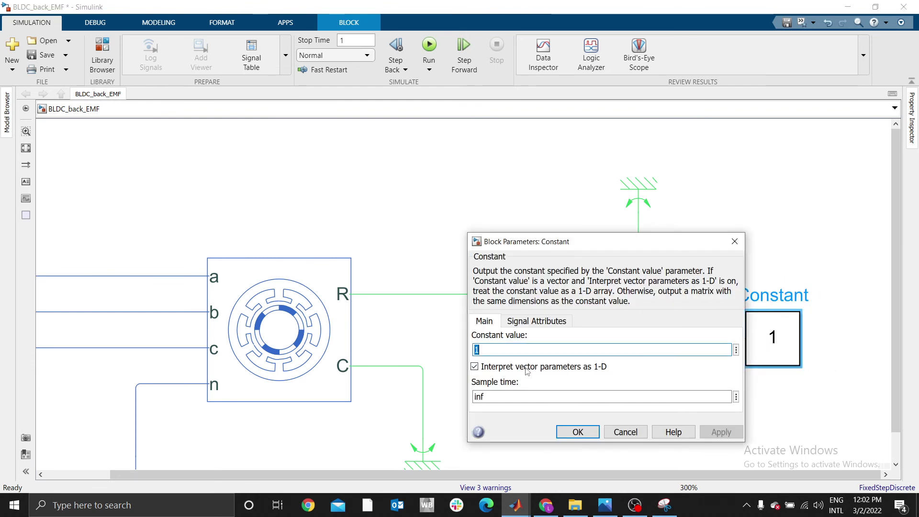
text(2*)
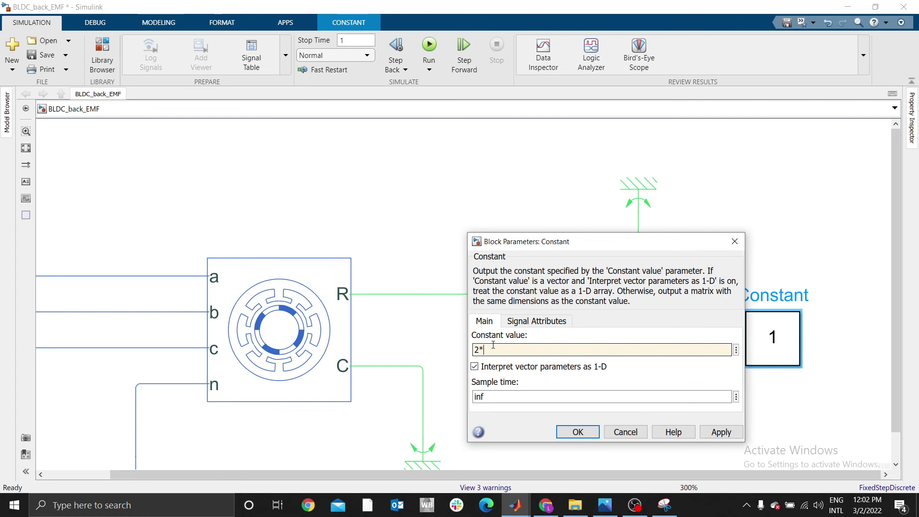
text(pi)
key(ctrl+a)
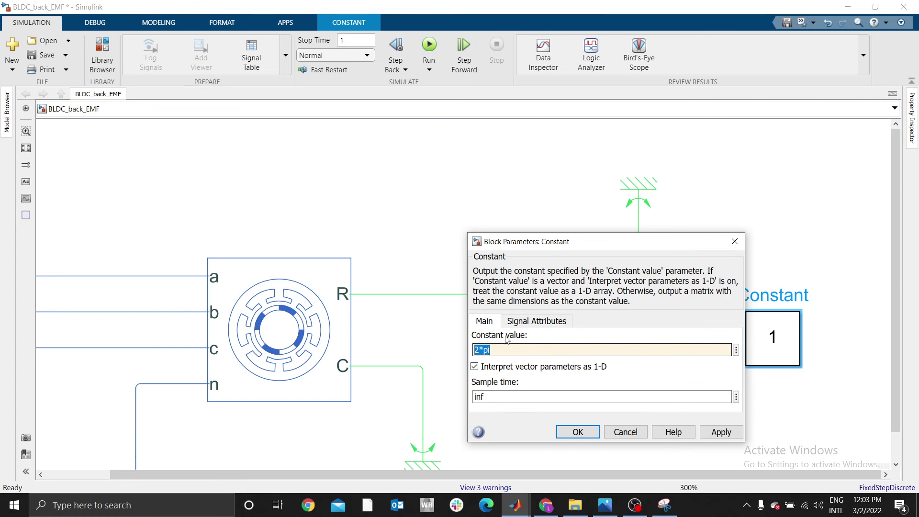
click(593, 431)
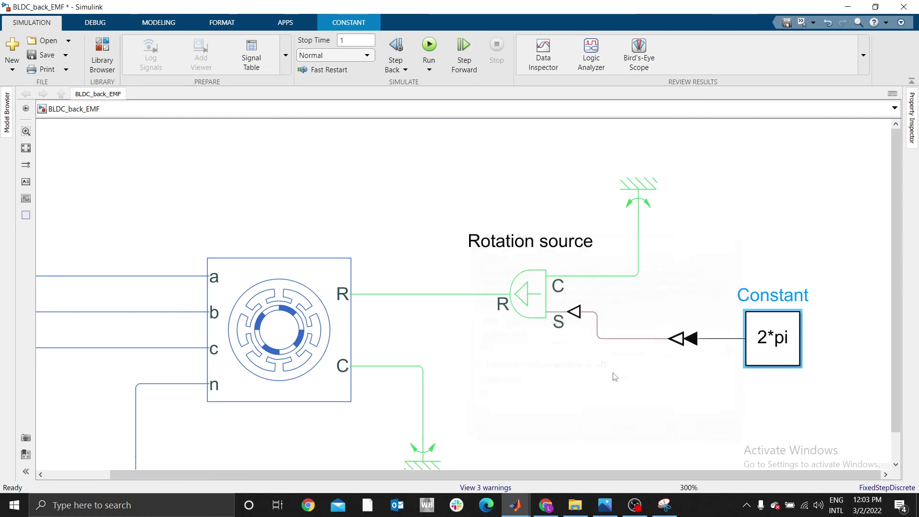
click(680, 296)
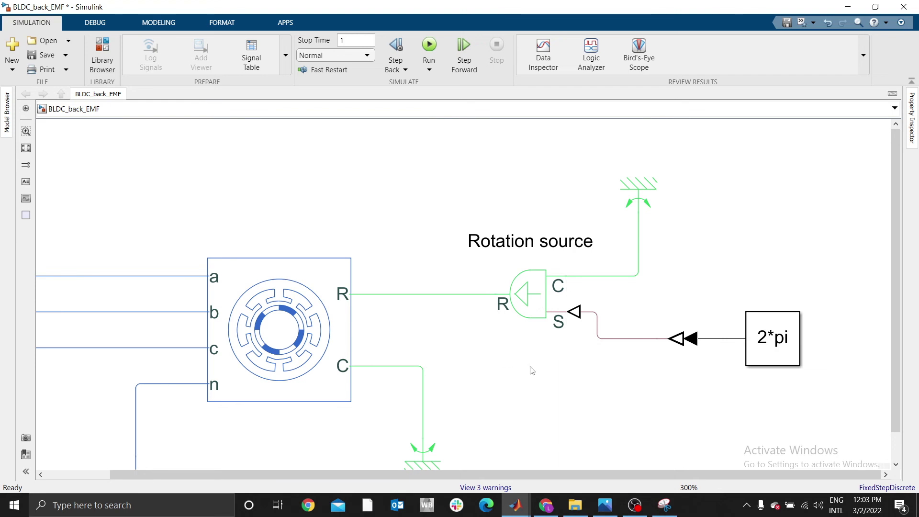
text(solver)
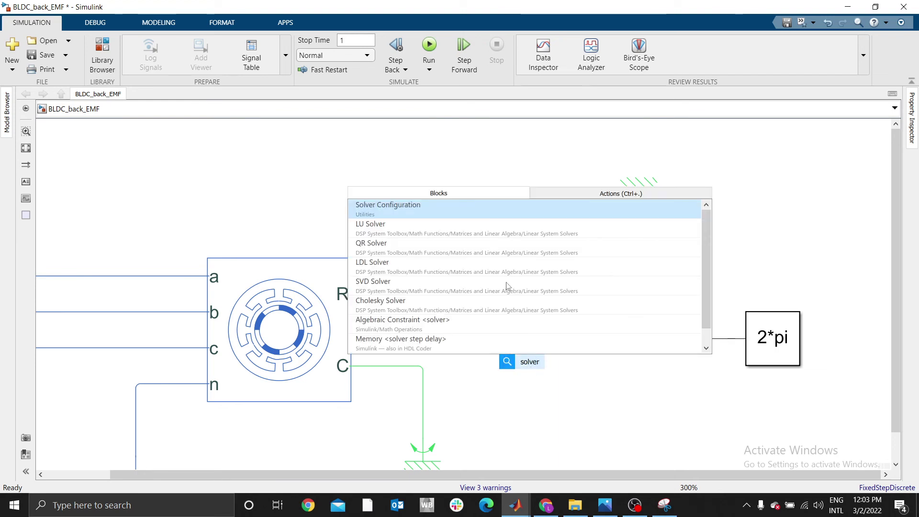
Insert a Solver Configuration block, rotate it, and connect it to the rotor's R line.
click(390, 205)
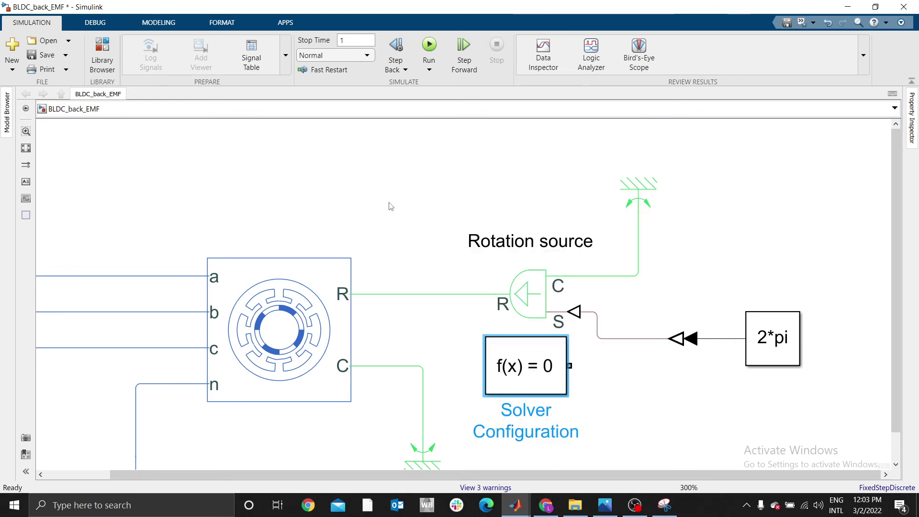
drag(529, 379, 556, 411)
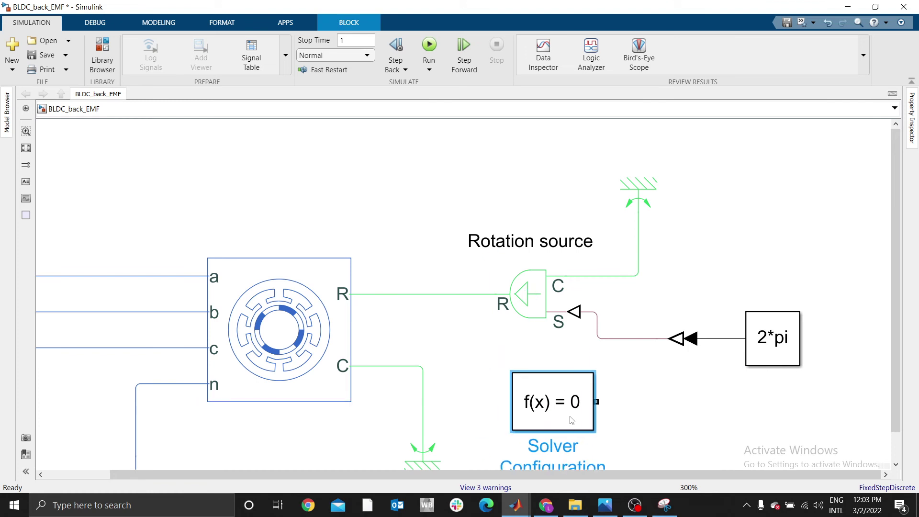
key(ctrl+r)
key(ctrl+r)
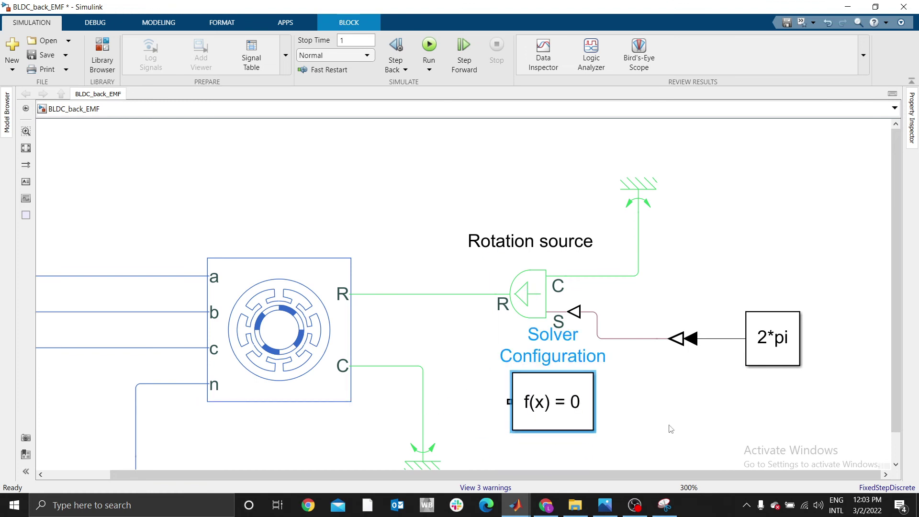
click(665, 423)
drag(512, 402, 446, 295)
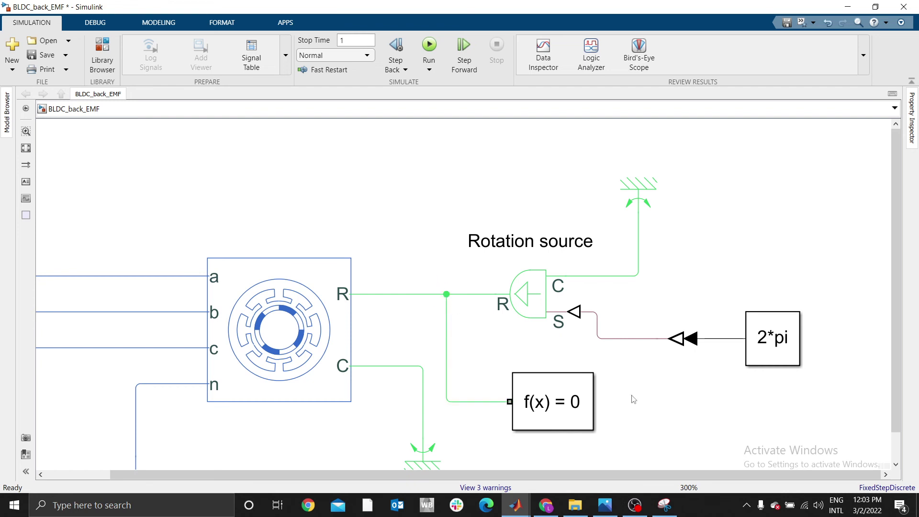
Align the converter and 2*pi Constant with the S line and recenter the BLDC motor.
drag(685, 339, 658, 309)
drag(772, 344, 762, 318)
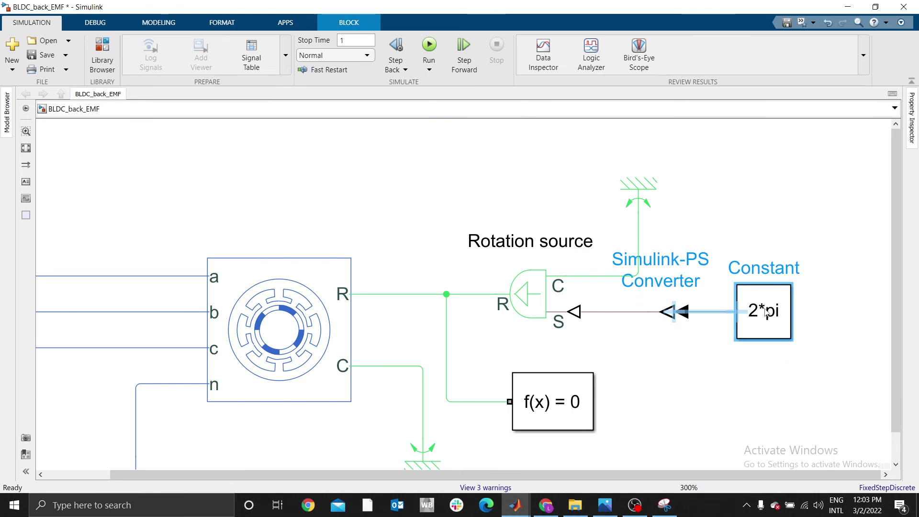
click(637, 381)
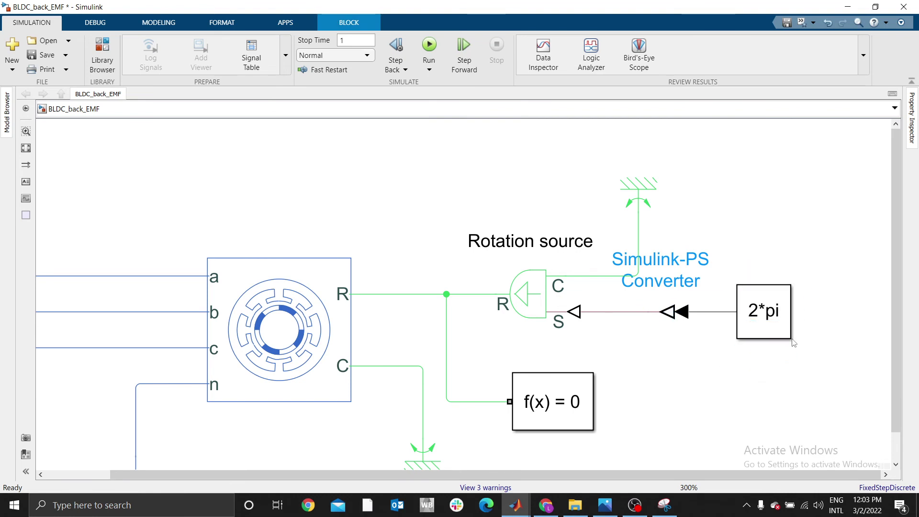
drag(648, 375, 698, 349)
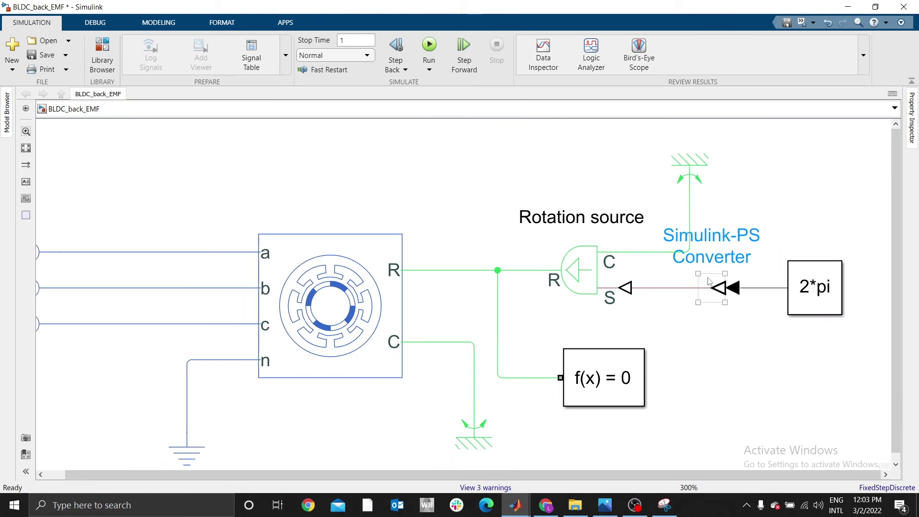
click(436, 227)
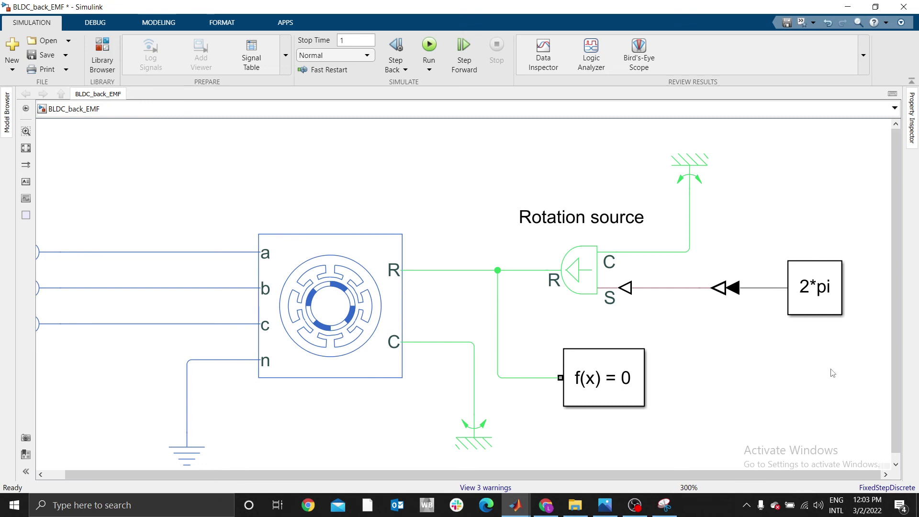
click(285, 307)
drag(284, 307, 445, 288)
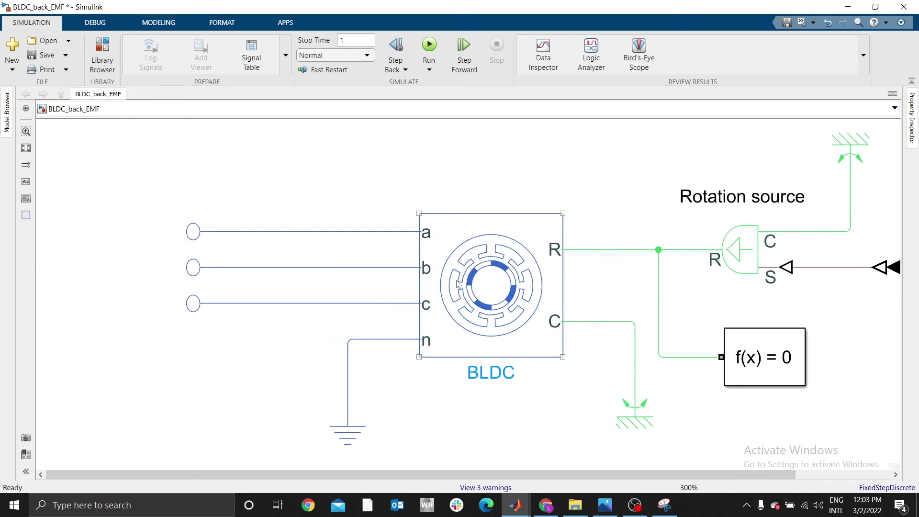
Open the BLDC motor parameters, keeping Wye-wound winding and the perfect trapezoid flux-linkage profile.
double_click(459, 285)
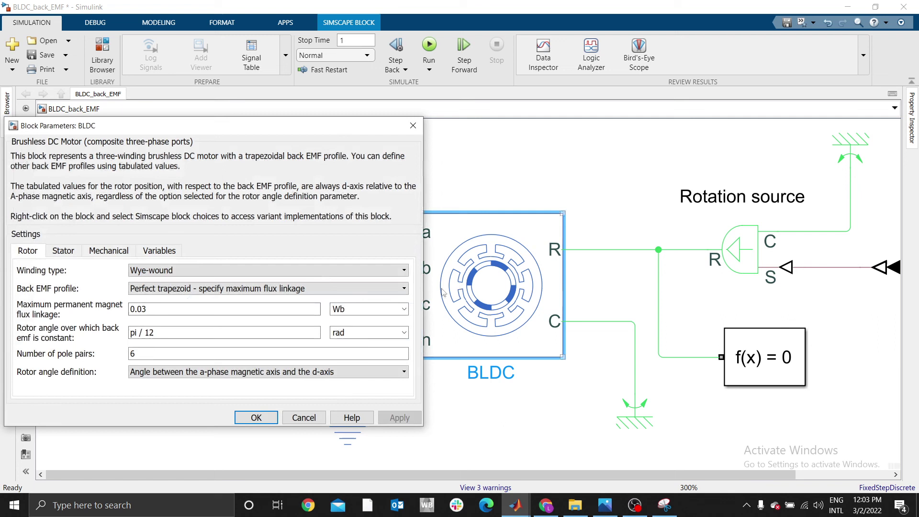
drag(381, 130, 453, 129)
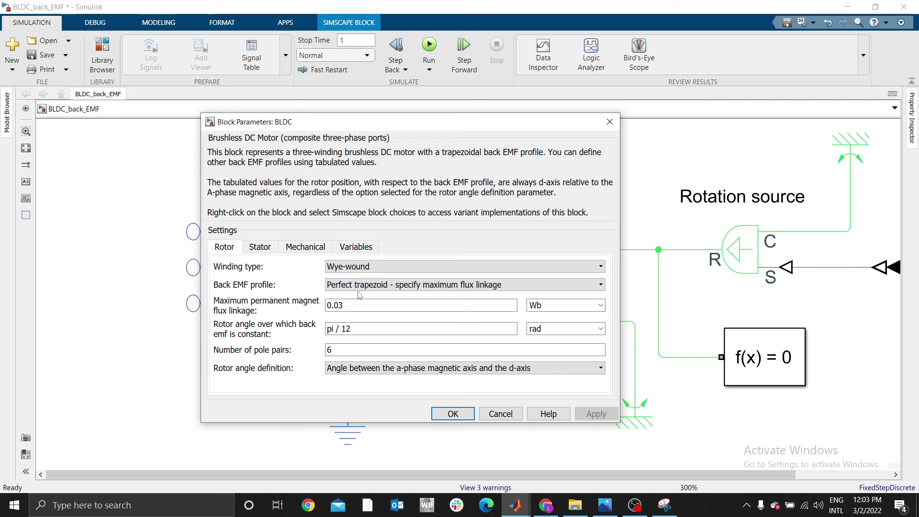
double_click(360, 306)
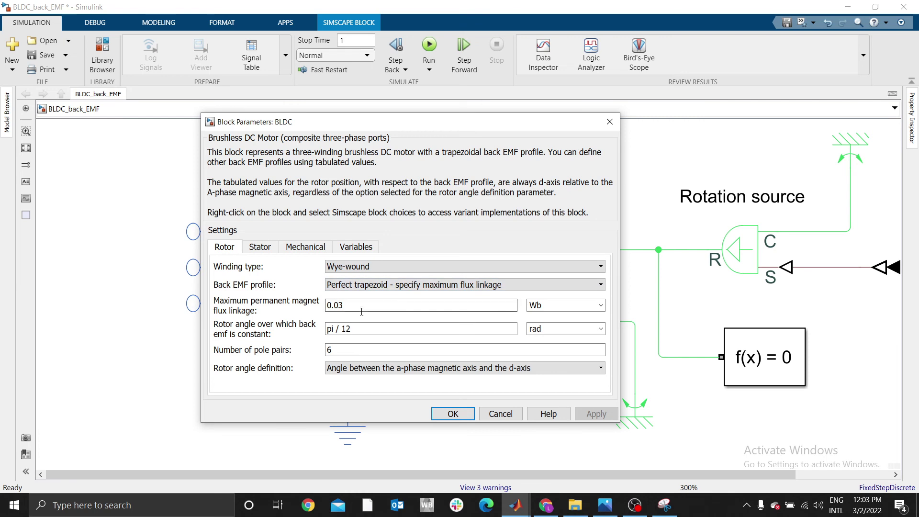
click(372, 269)
click(362, 280)
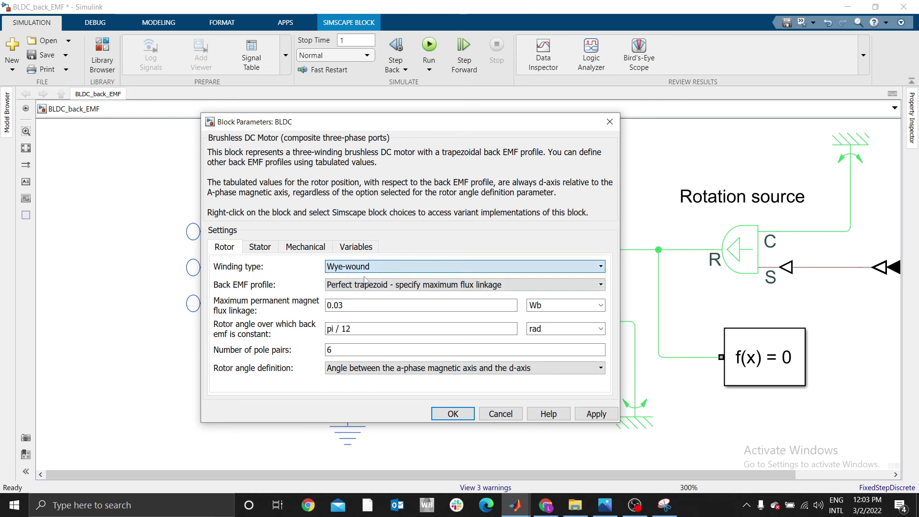
click(360, 287)
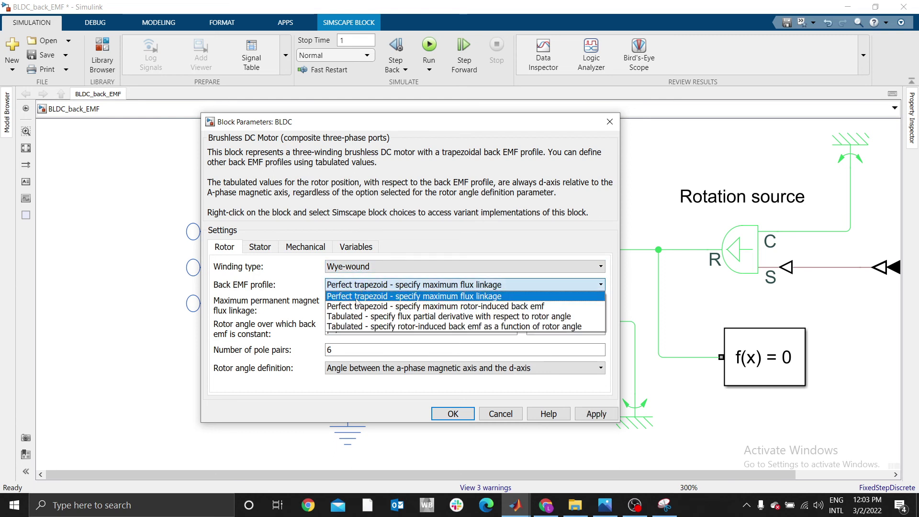
click(363, 298)
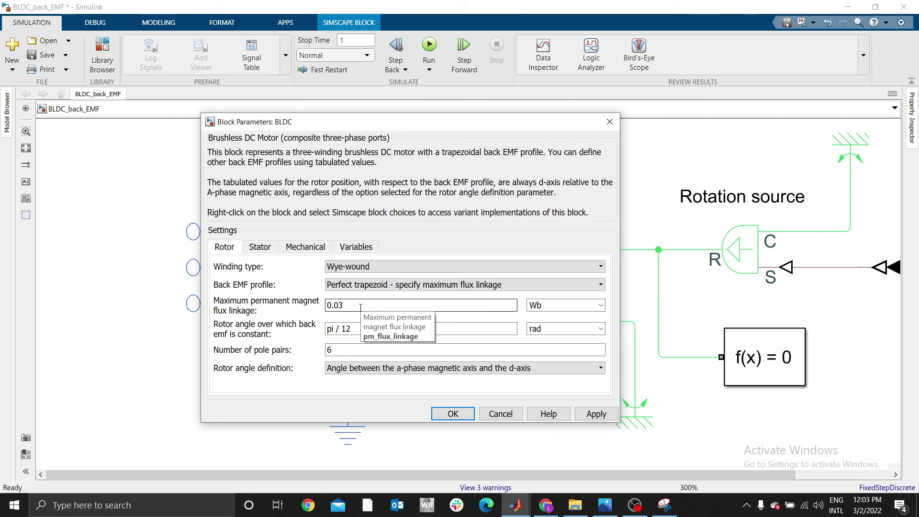
Set flux linkage to 1 and the constant back-EMF angle to 120 deg.
double_click(360, 308)
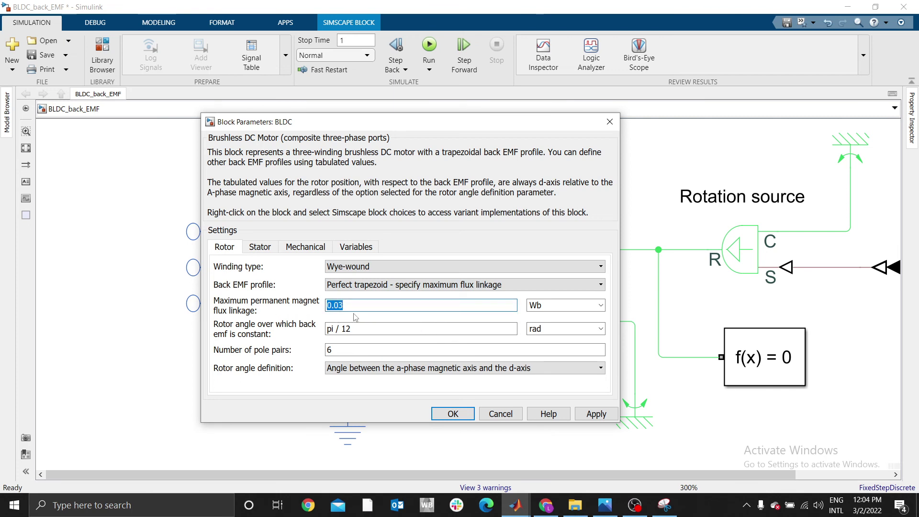
text(1)
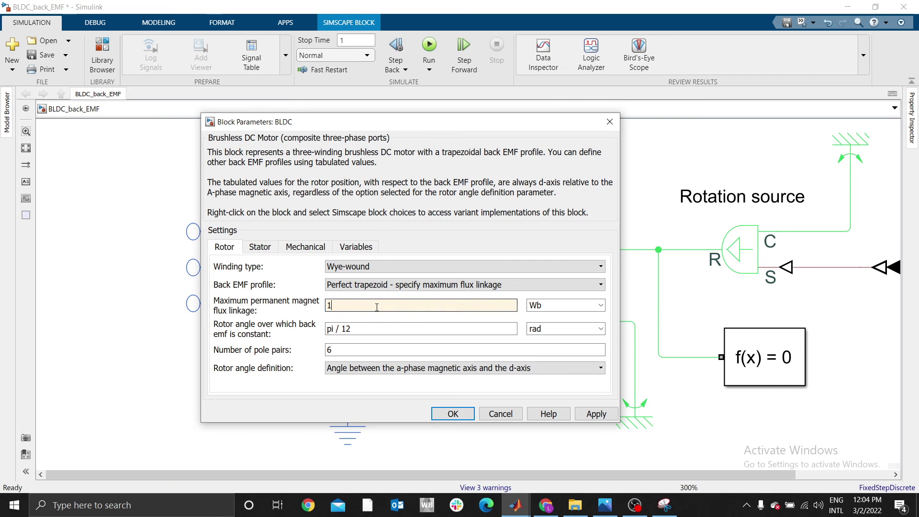
click(369, 333)
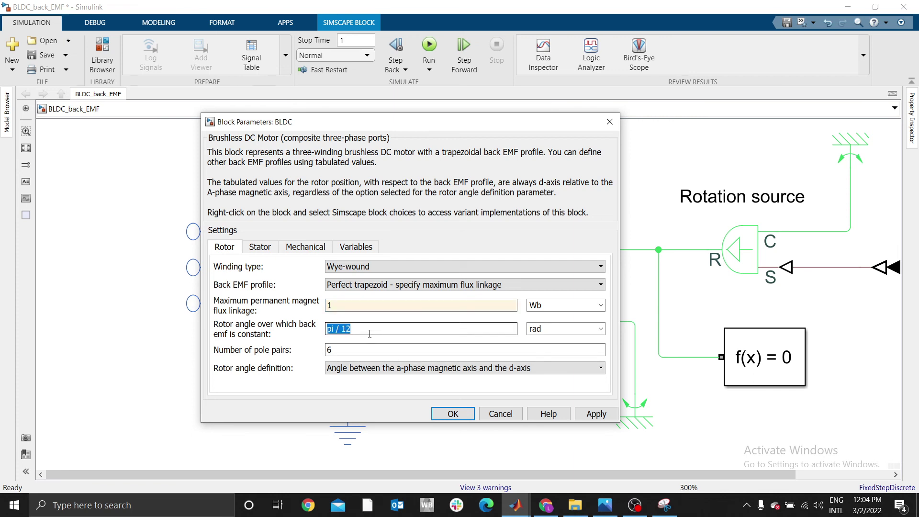
text(120)
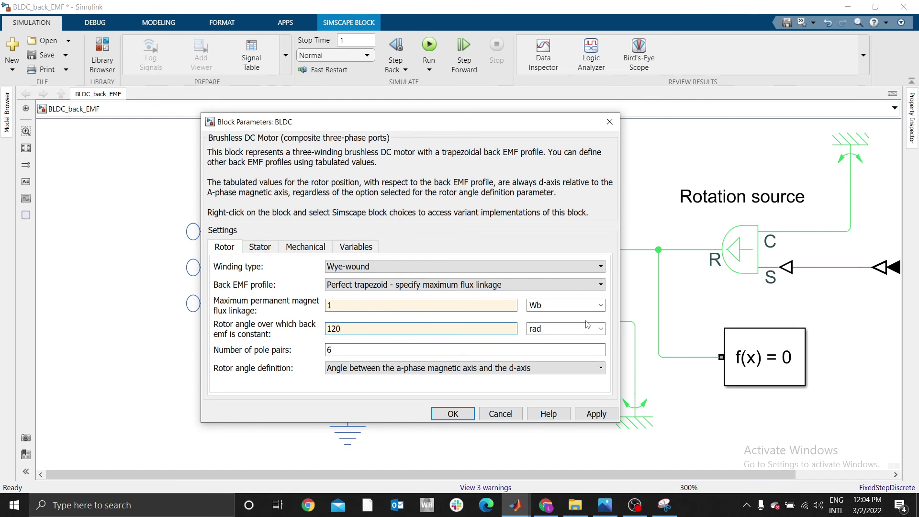
click(599, 334)
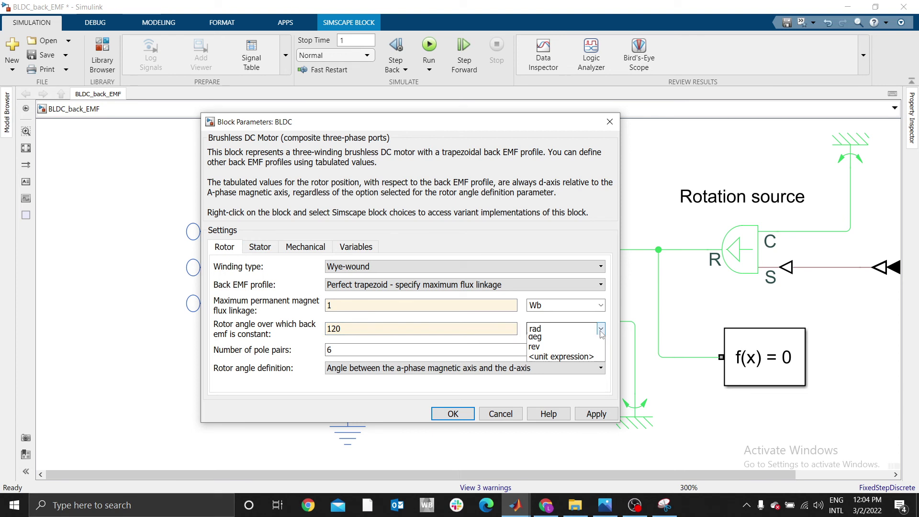
click(529, 345)
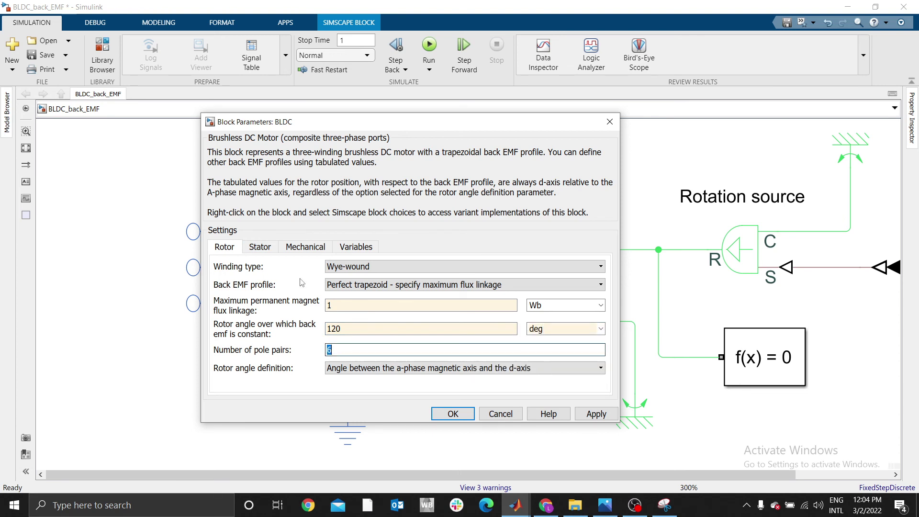
Review the stator, mechanical and variables tabs, then set the pole pairs to 1.
click(270, 246)
click(291, 247)
click(337, 247)
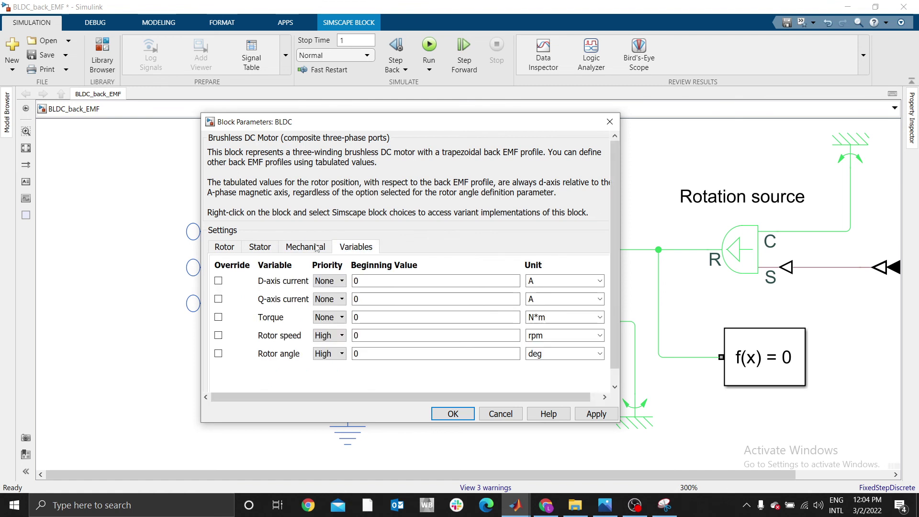
click(216, 247)
double_click(328, 350)
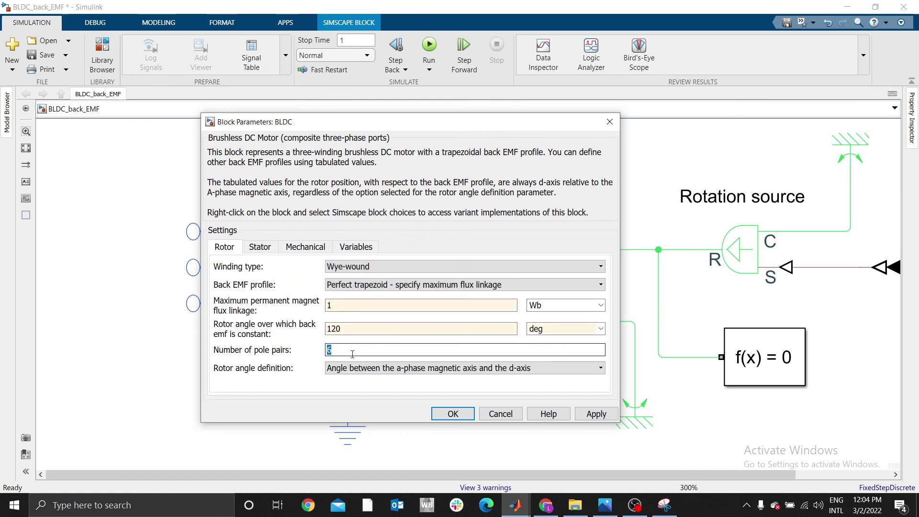
text(1)
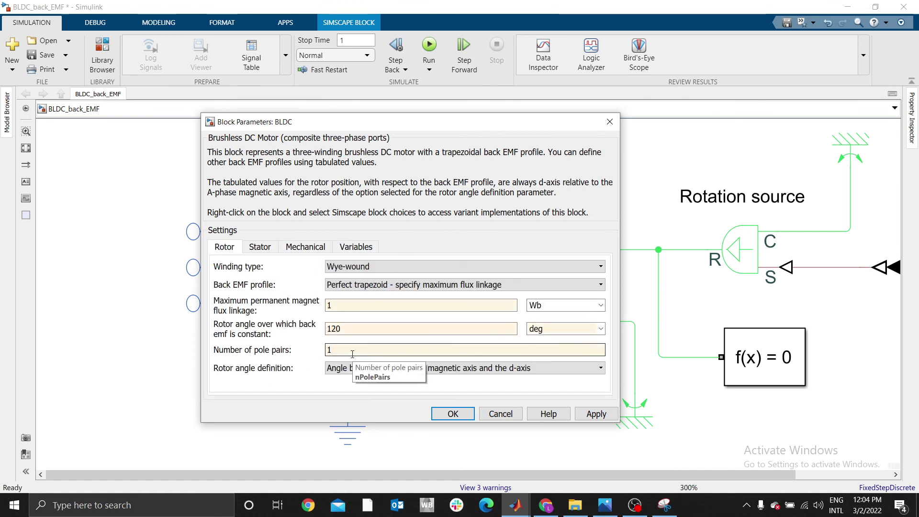
click(262, 248)
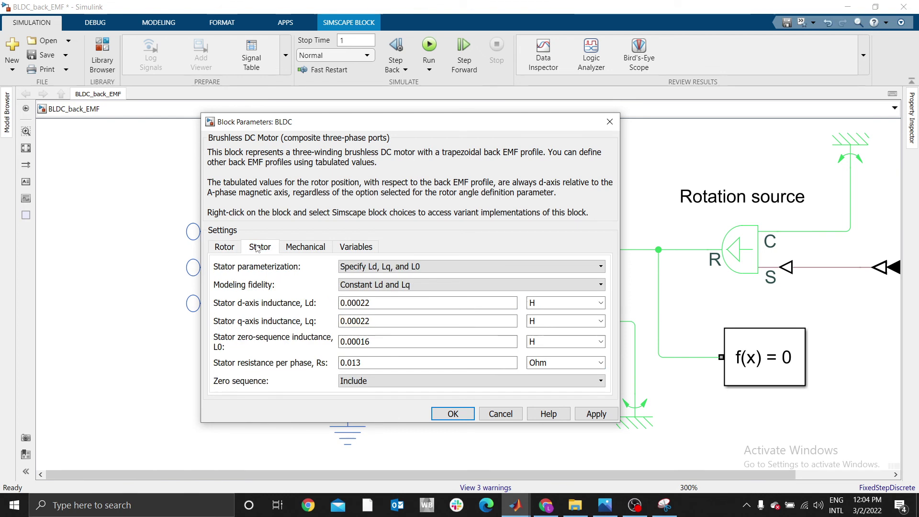
Set the stator Ld to 8.5e-3 H, then reopen the BLDC stator settings.
double_click(399, 302)
text(8.5e-3)
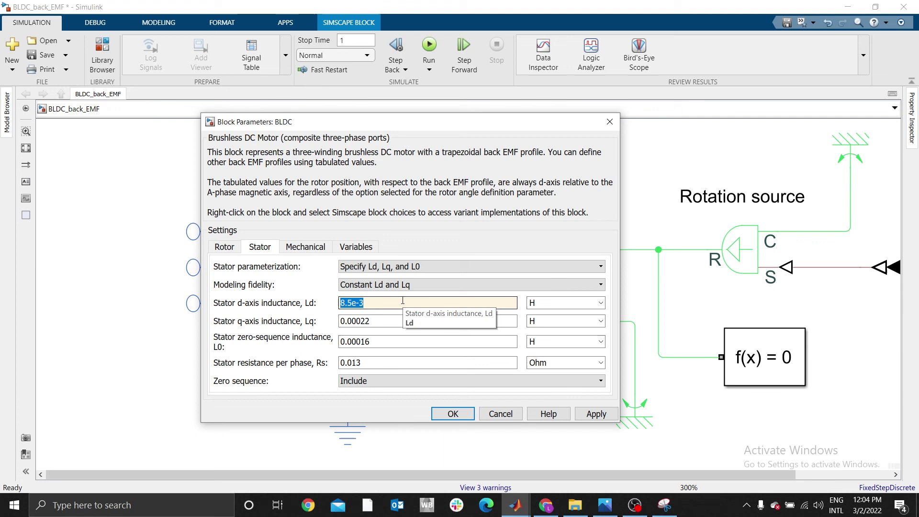
key(Return)
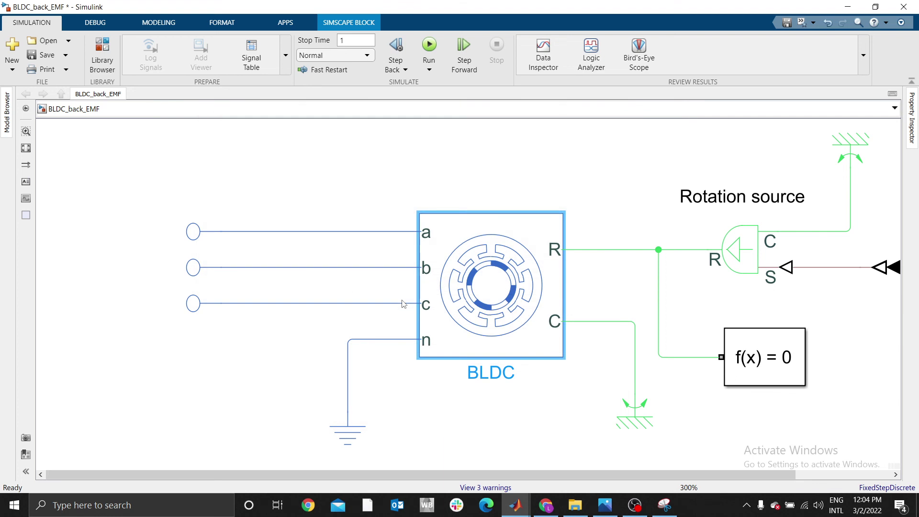
double_click(473, 290)
click(63, 250)
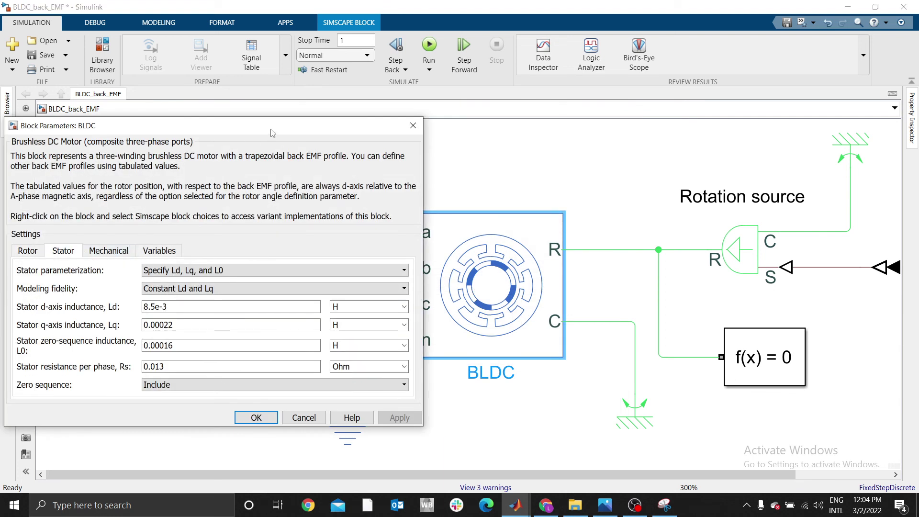
drag(271, 132, 462, 126)
Copy 8.5e-3 into Lq, set L0 to 0 and Rs to 0.04 Ohm, and apply.
mouse_move(335, 299)
mouse_down()
mouse_move(358, 302)
mouse_move(335, 302)
mouse_up()
key(ctrl+c)
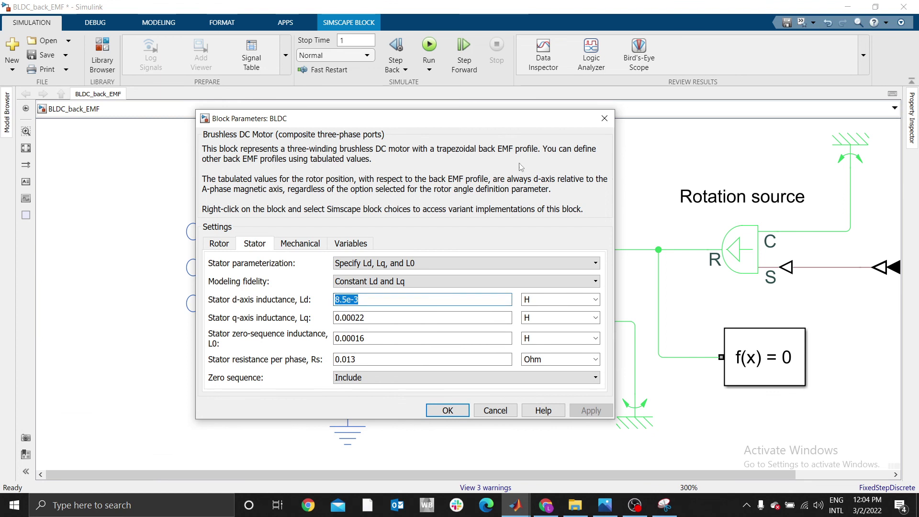
drag(335, 317, 368, 318)
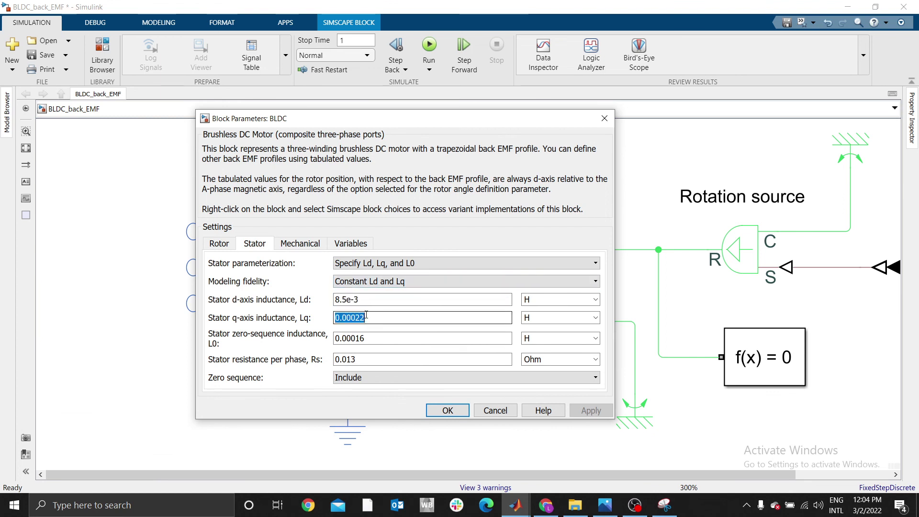
key(ctrl+v)
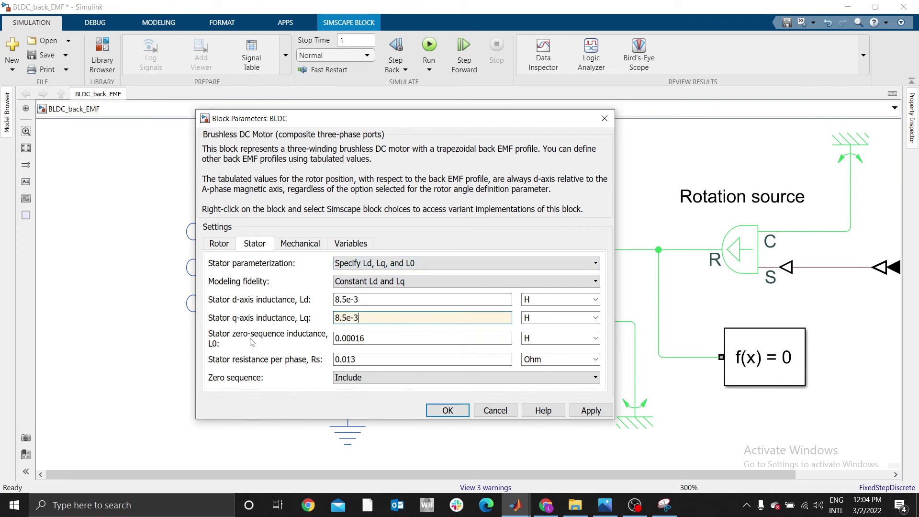
double_click(392, 338)
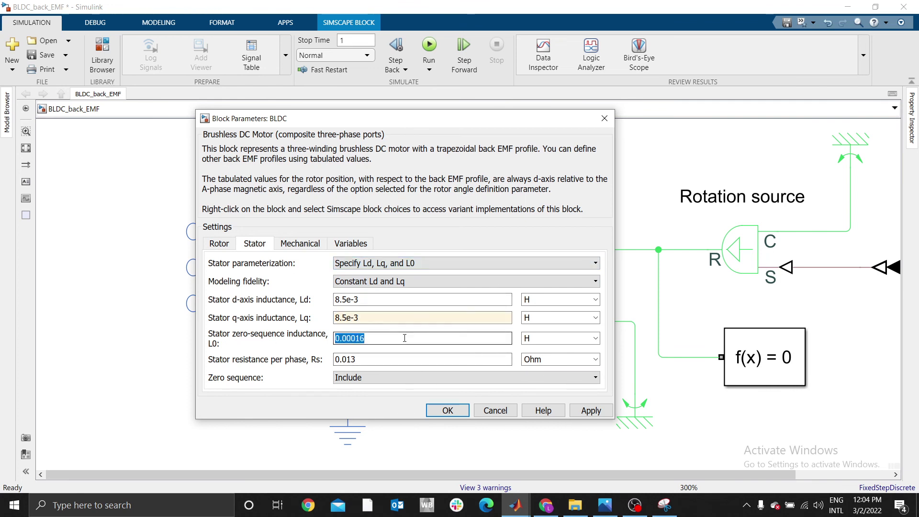
text(0)
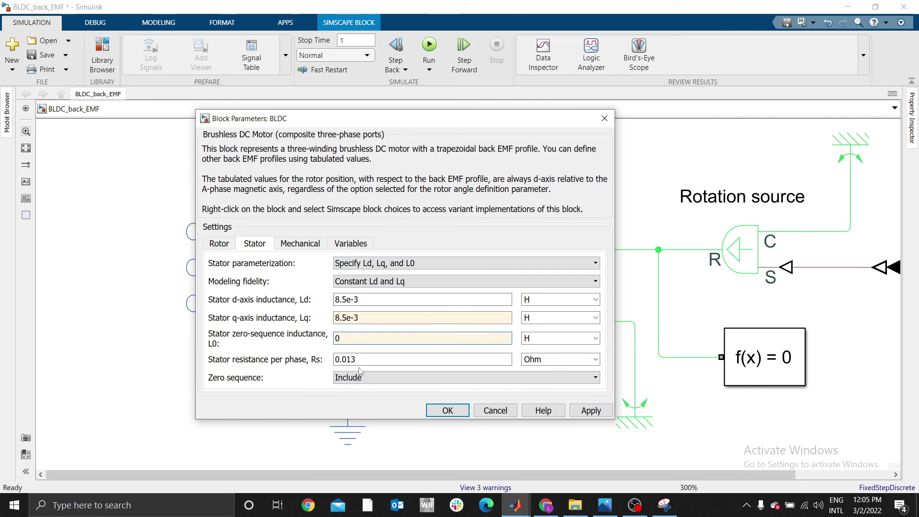
double_click(370, 359)
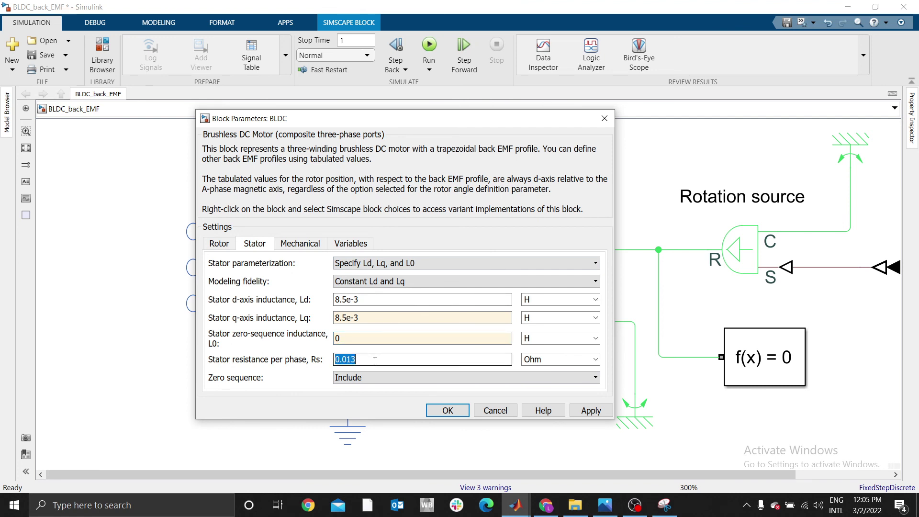
text(0)
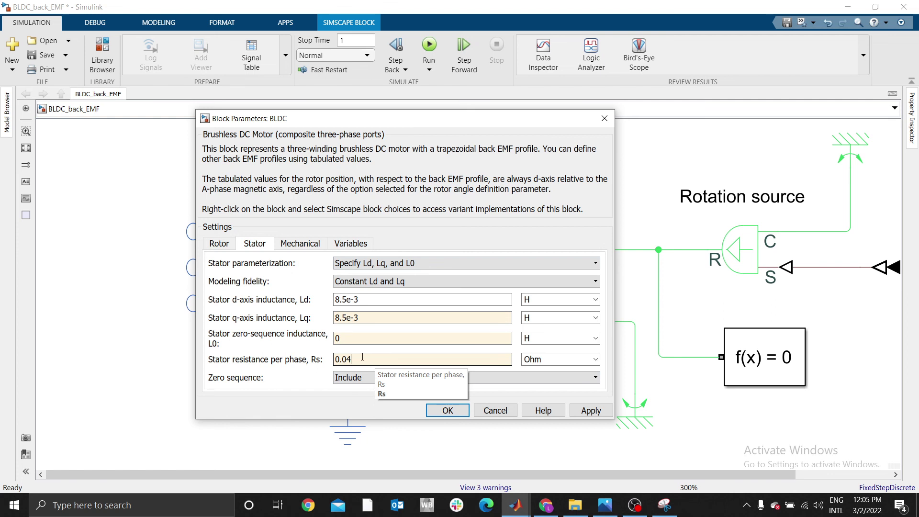
click(444, 410)
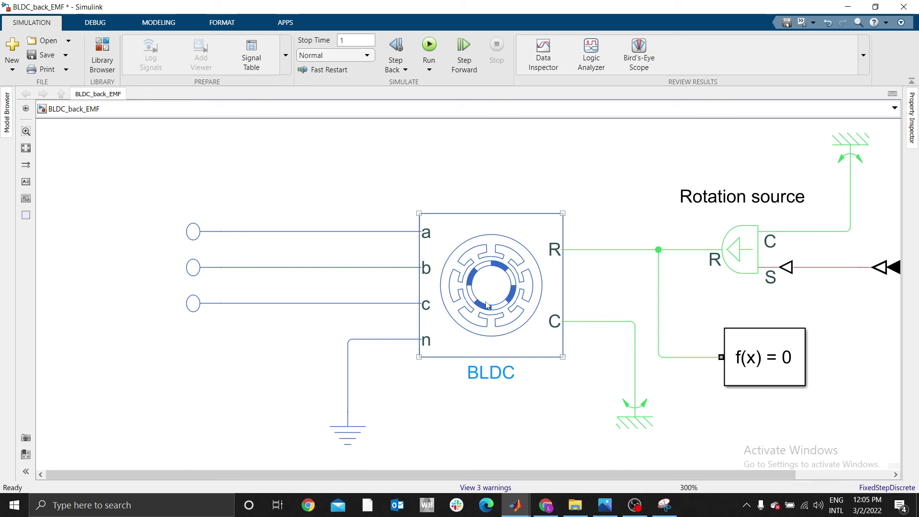
Insert a Voltage Sensor block, checking the electrical sensors section of the library.
scroll(484, 306, left, 6)
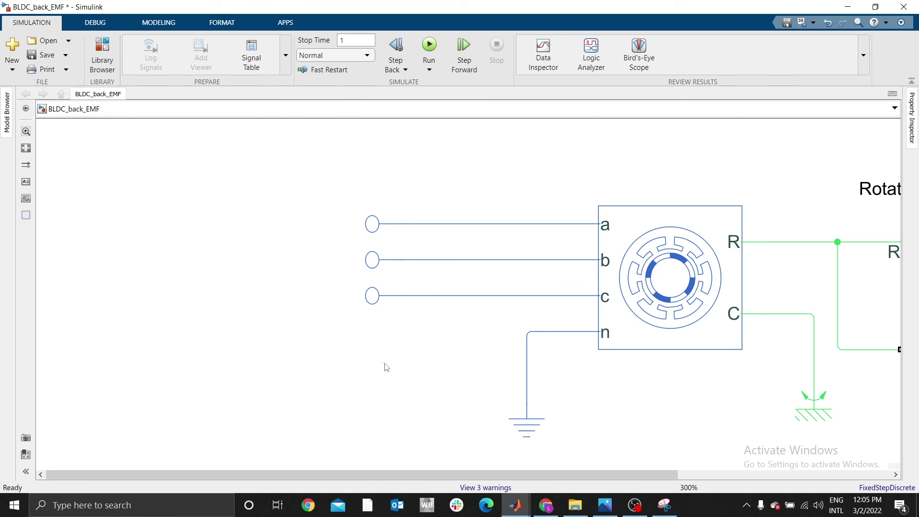
text(ol)
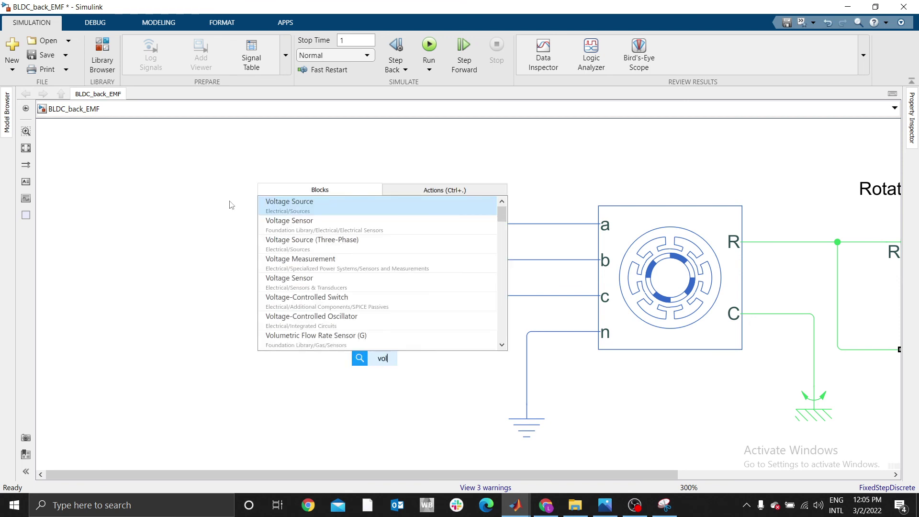
click(289, 224)
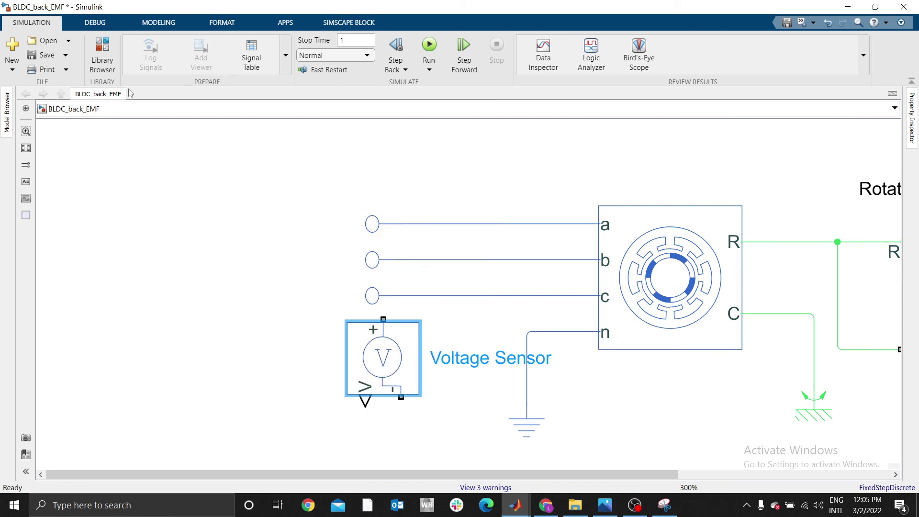
click(102, 53)
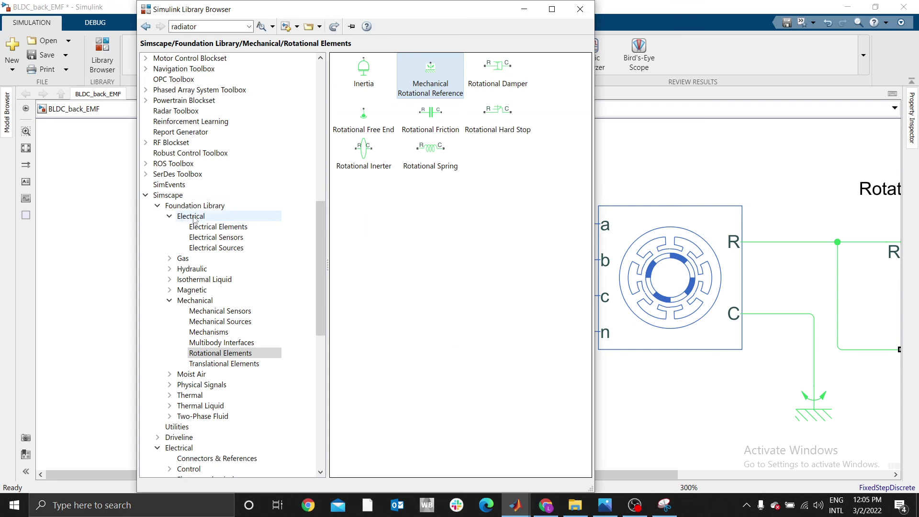
click(221, 238)
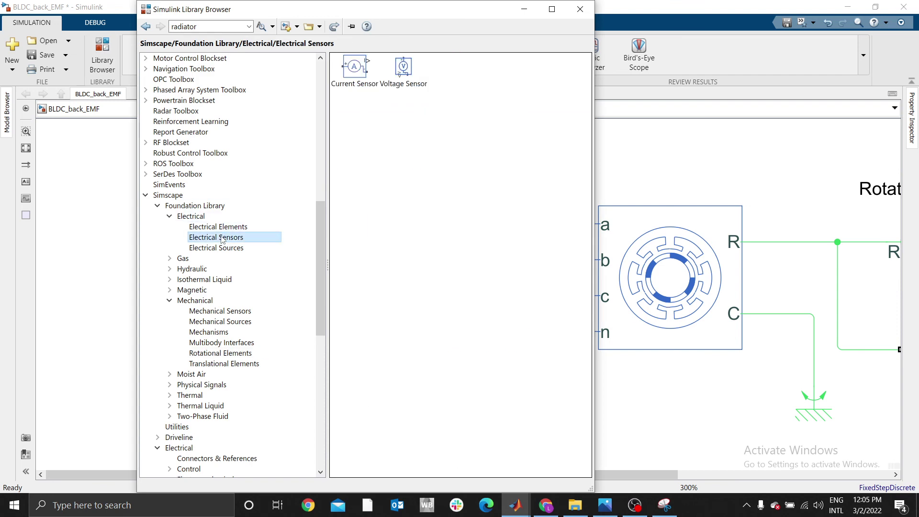
click(580, 9)
Wire the sensor's positive terminal to phase a and its negative to a copied ground.
drag(383, 319, 417, 223)
drag(397, 365, 441, 372)
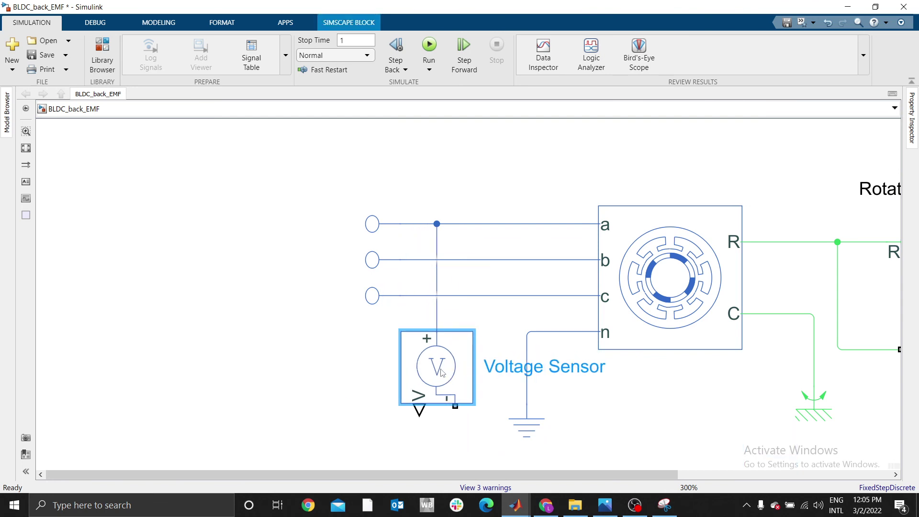
click(360, 376)
scroll(457, 322, down, 3)
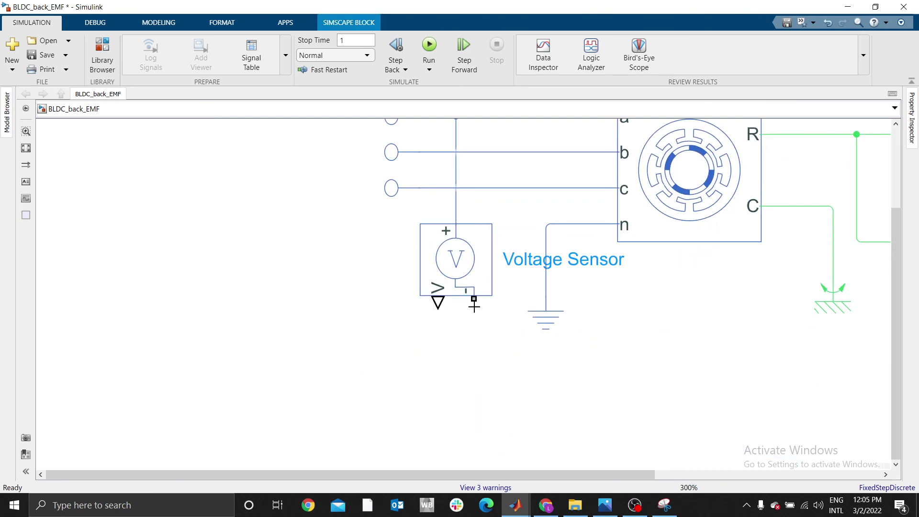
drag(474, 304, 474, 344)
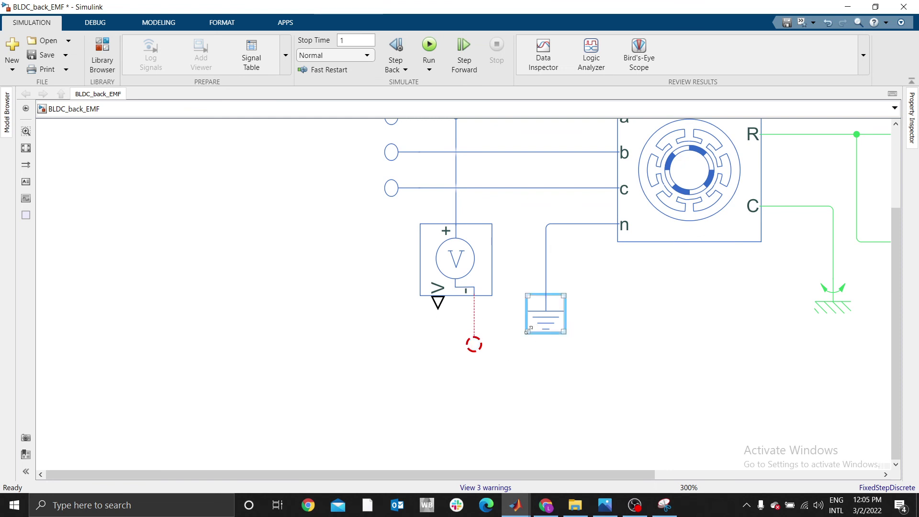
drag(546, 293, 474, 344)
drag(437, 309, 340, 346)
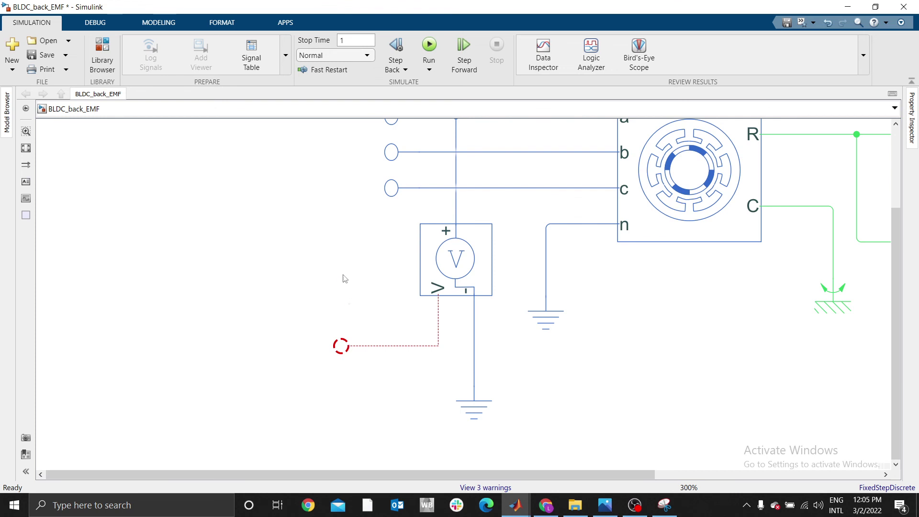
key(space)
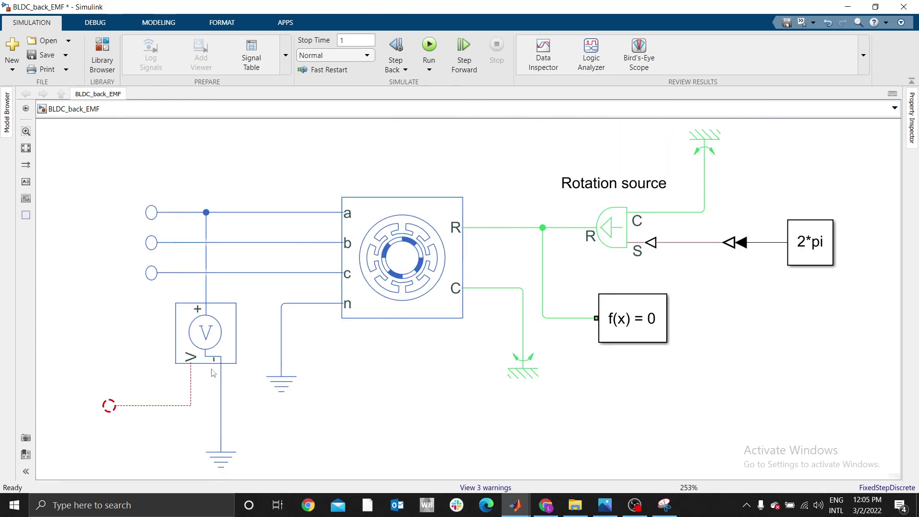
scroll(179, 394, left, 5)
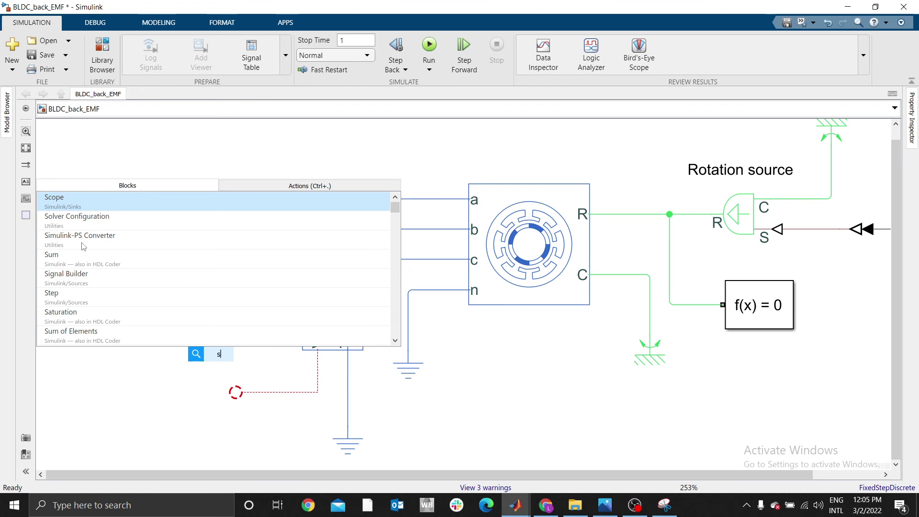
Add a PS-Simulink Converter, rotate it, and connect it to the voltage sensor output.
key(BackSpace)
text(p)
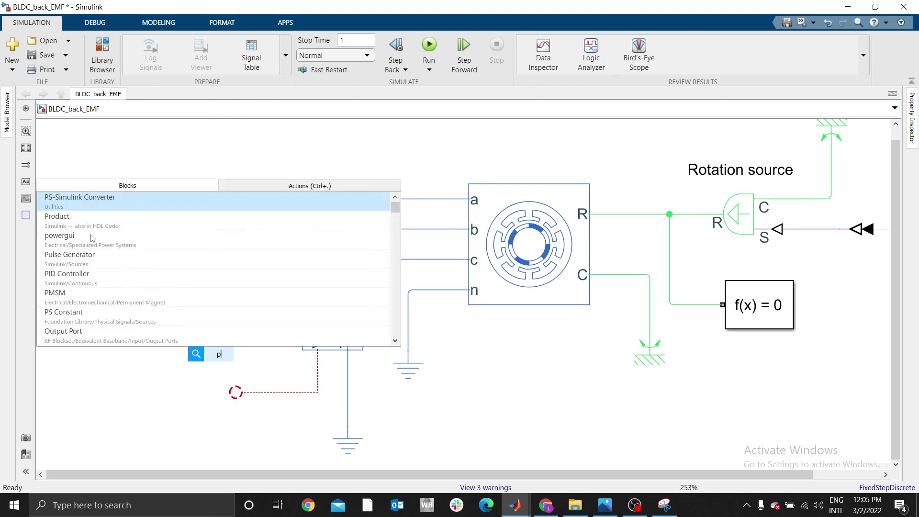
click(96, 208)
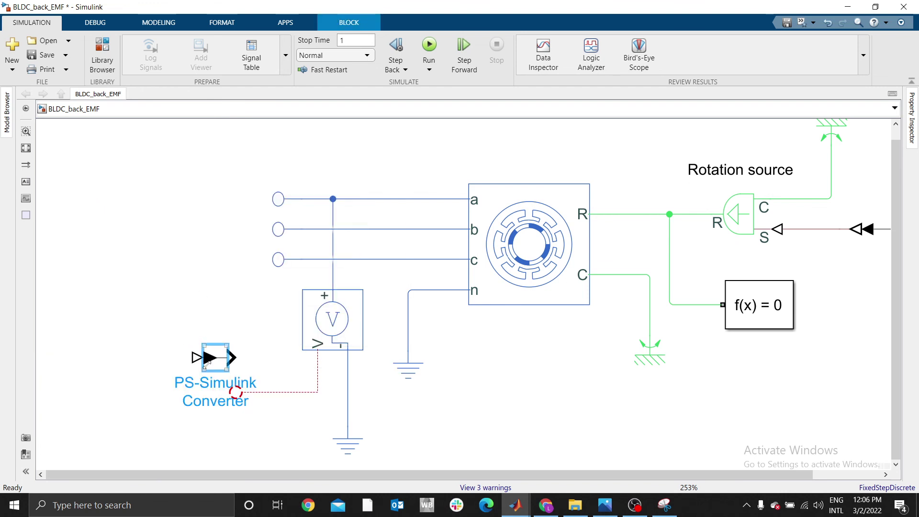
key(ctrl+r)
key(ctrl+r)
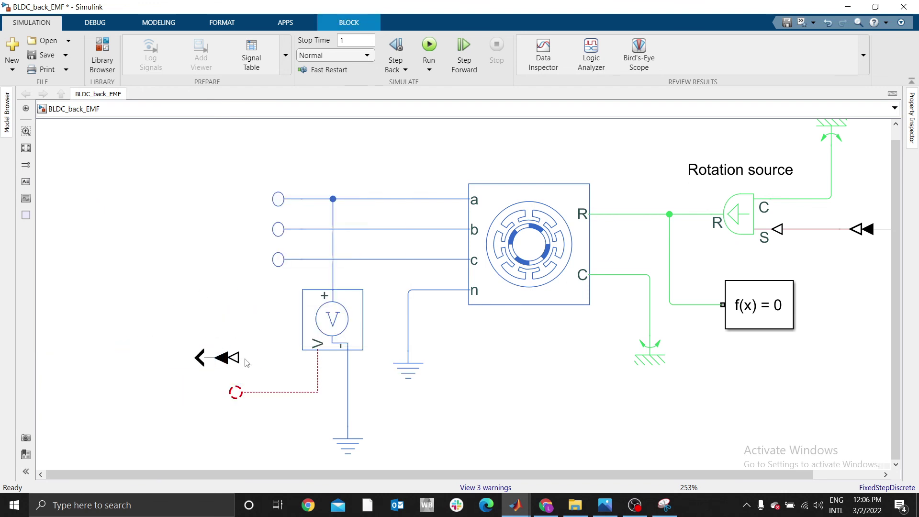
drag(236, 357, 234, 389)
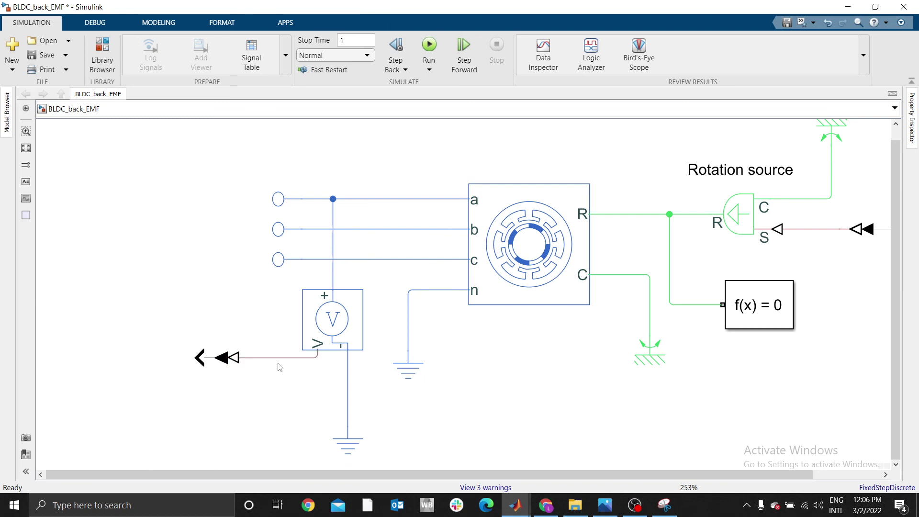
drag(282, 357, 284, 380)
click(227, 371)
drag(227, 371, 227, 394)
Add a Scope rotated a half turn and connect the converter output to it.
double_click(196, 285)
text(scope)
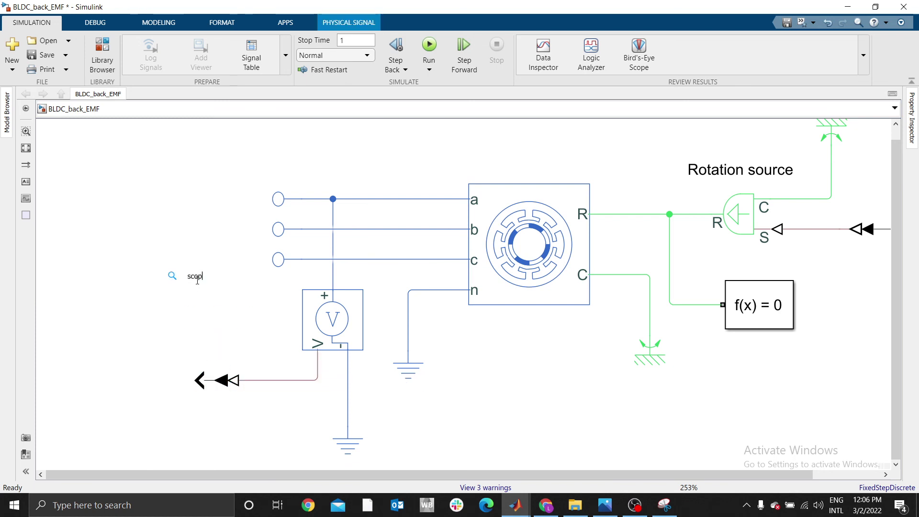
click(92, 296)
key(ctrl+r)
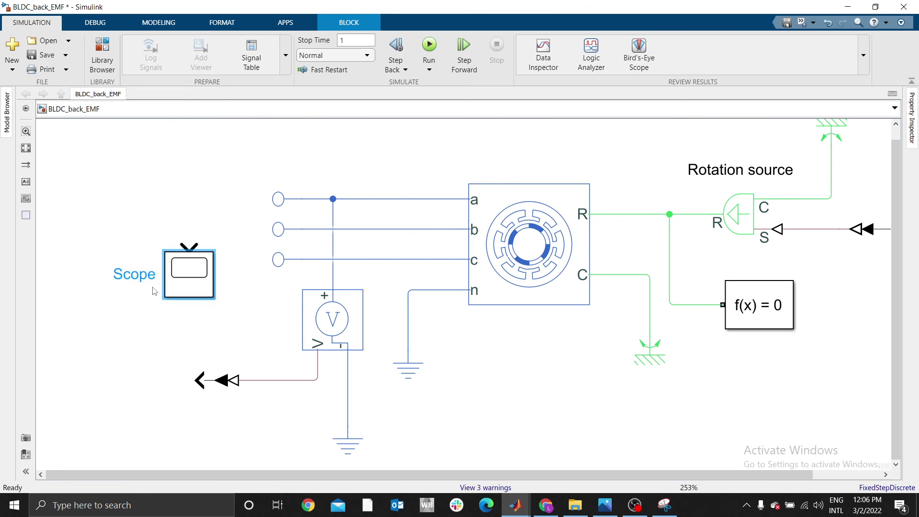
key(ctrl+r)
click(248, 297)
click(184, 287)
drag(182, 278, 121, 383)
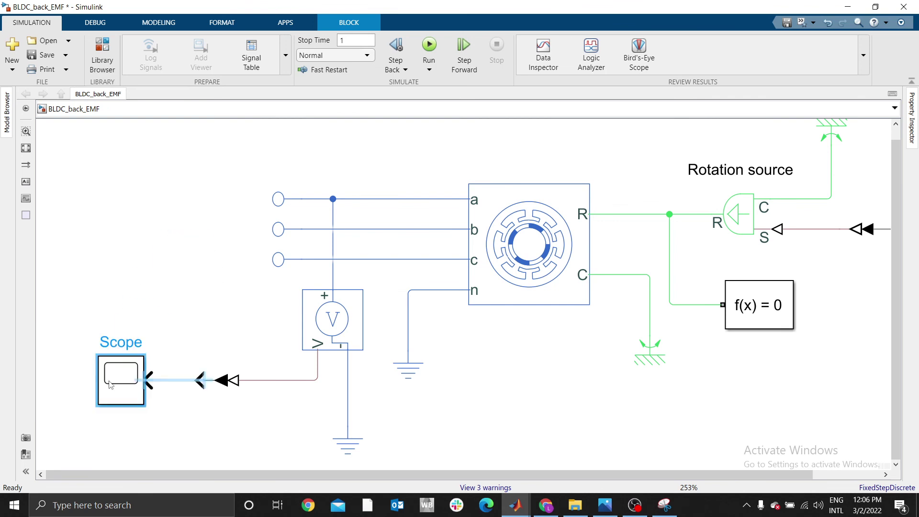
click(196, 380)
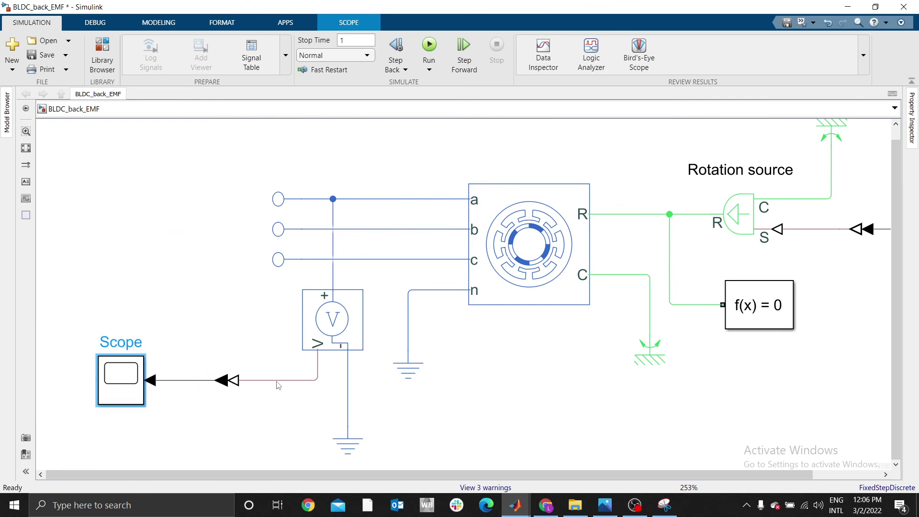
click(276, 381)
click(193, 386)
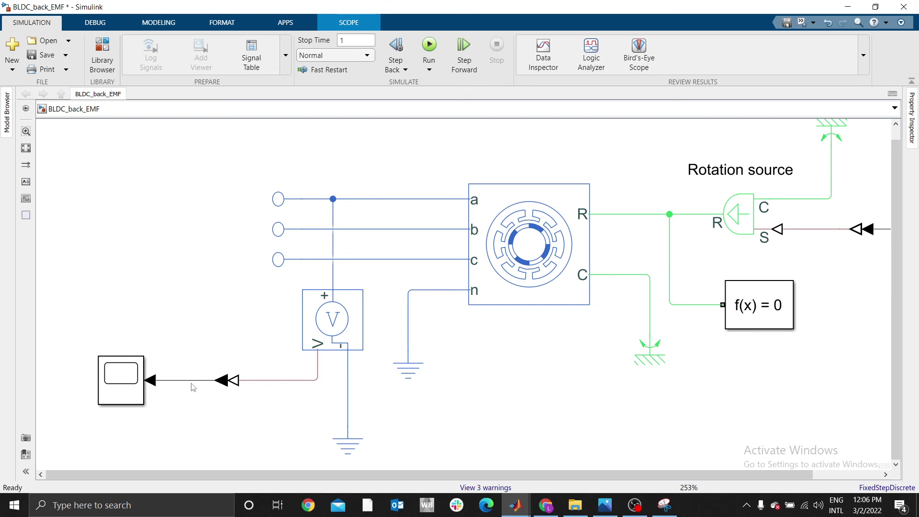
Label the Scope's input signal 'Back EMF' and nudge the Scope left.
double_click(193, 382)
text(B)
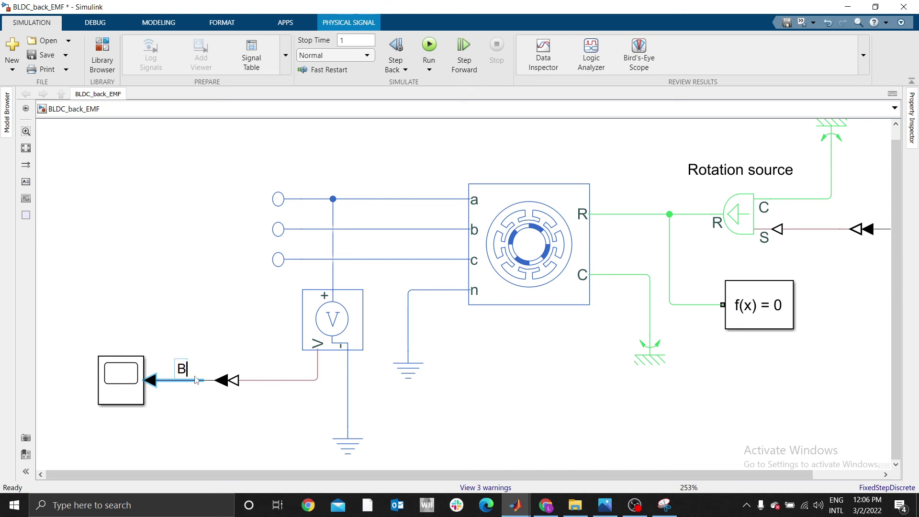
text(ack EMF)
click(128, 245)
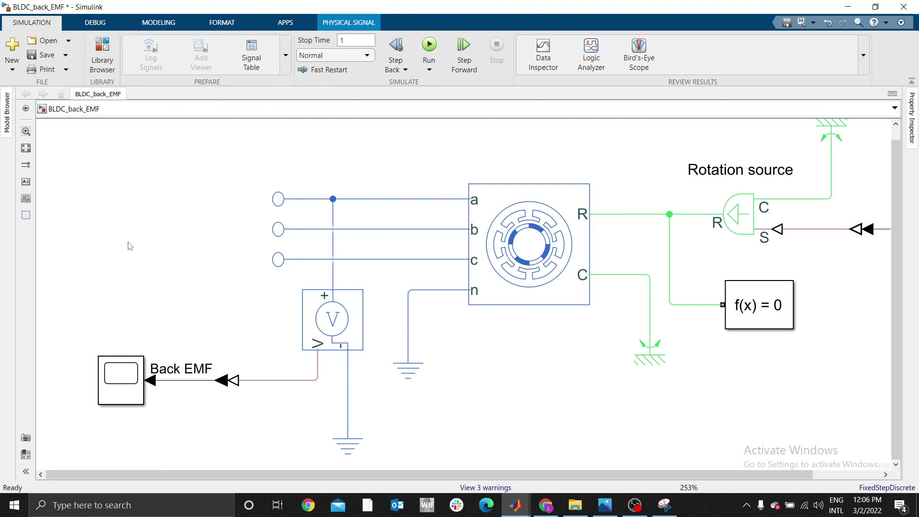
drag(119, 376, 103, 376)
click(500, 397)
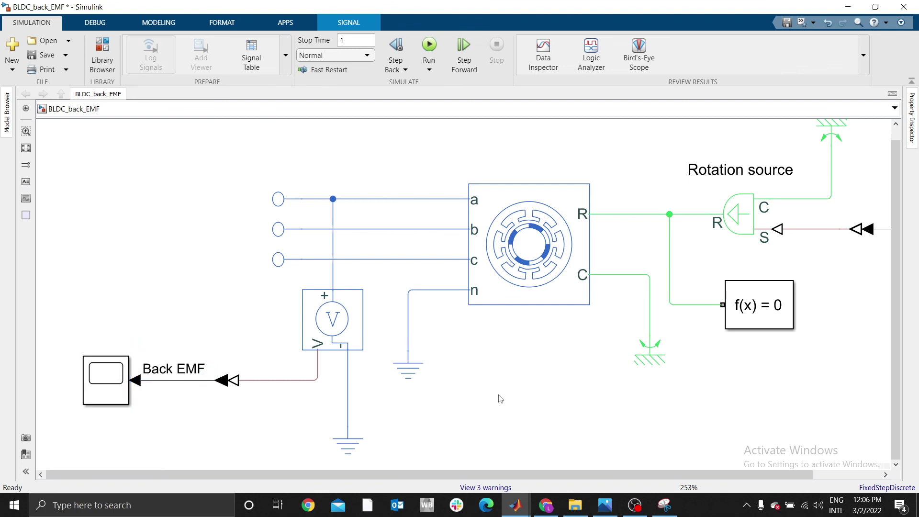
click(409, 359)
Enable the local Backward Euler solver in Solver Configuration with a 2e-6 sample time.
scroll(479, 356, right, 8)
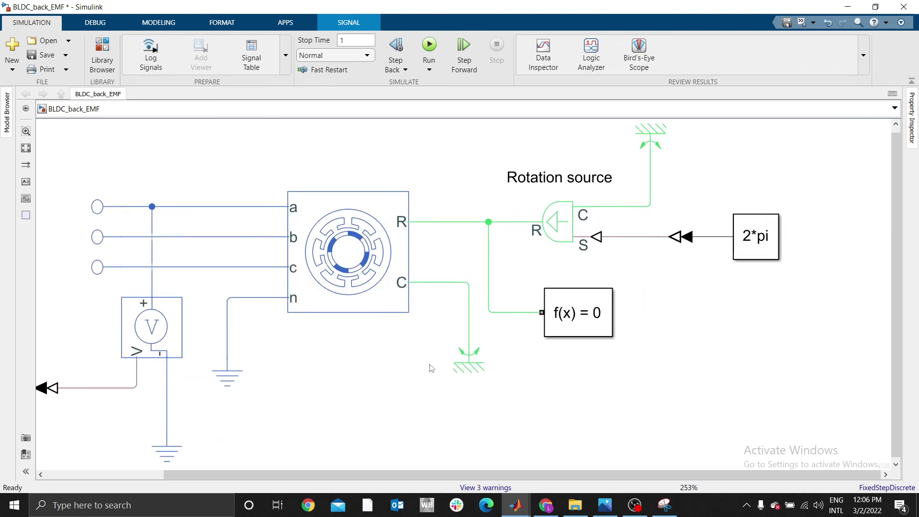
double_click(574, 318)
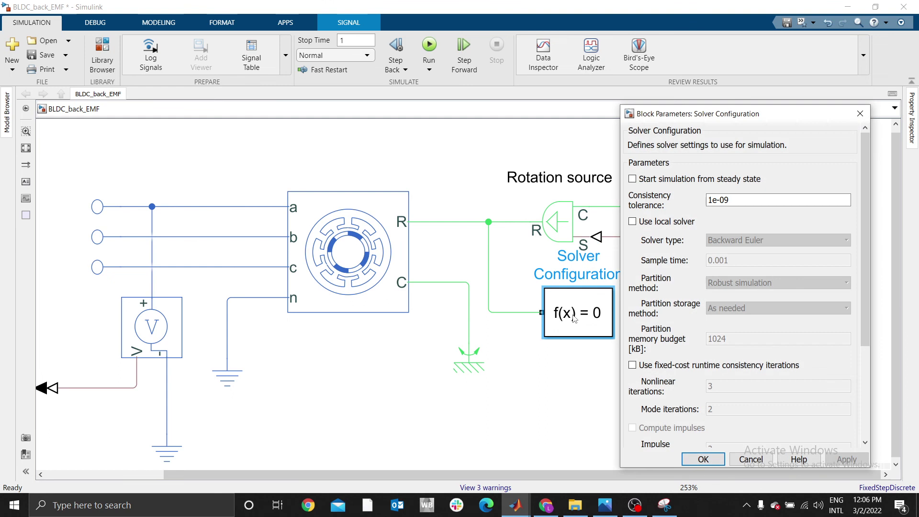
drag(680, 120, 543, 129)
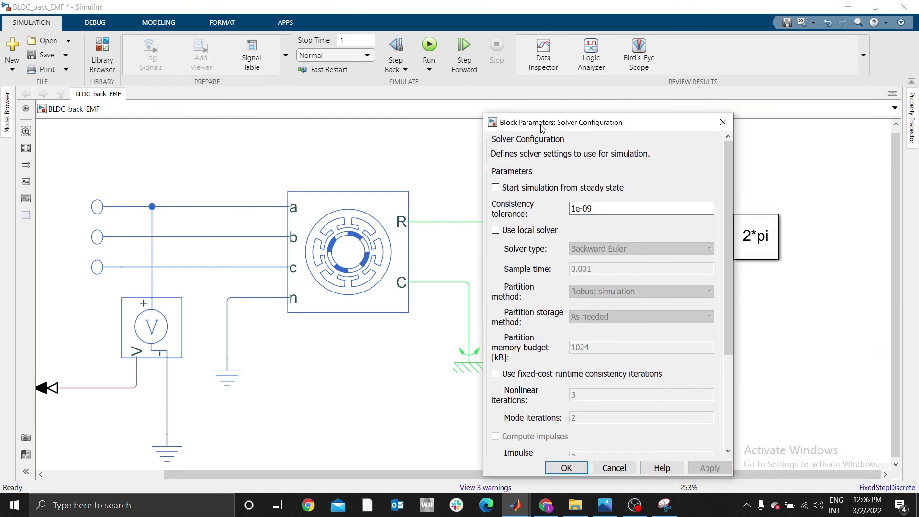
click(495, 230)
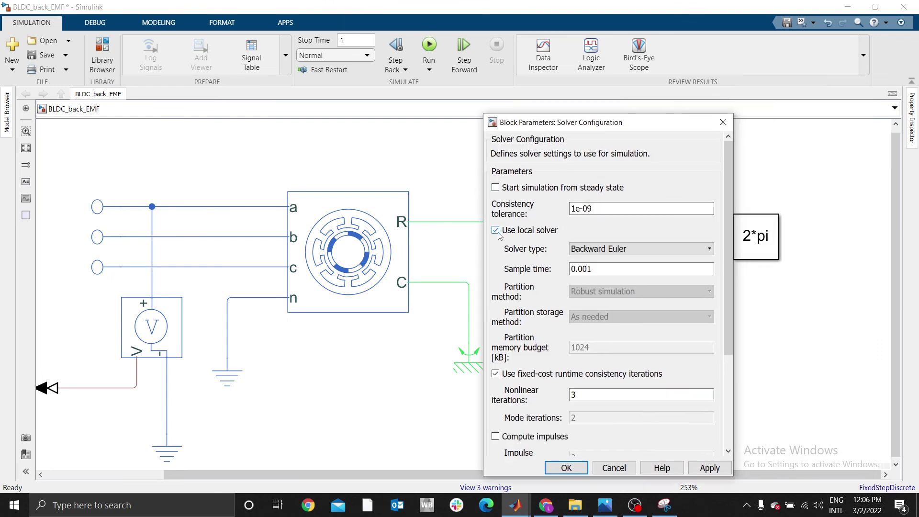
click(592, 248)
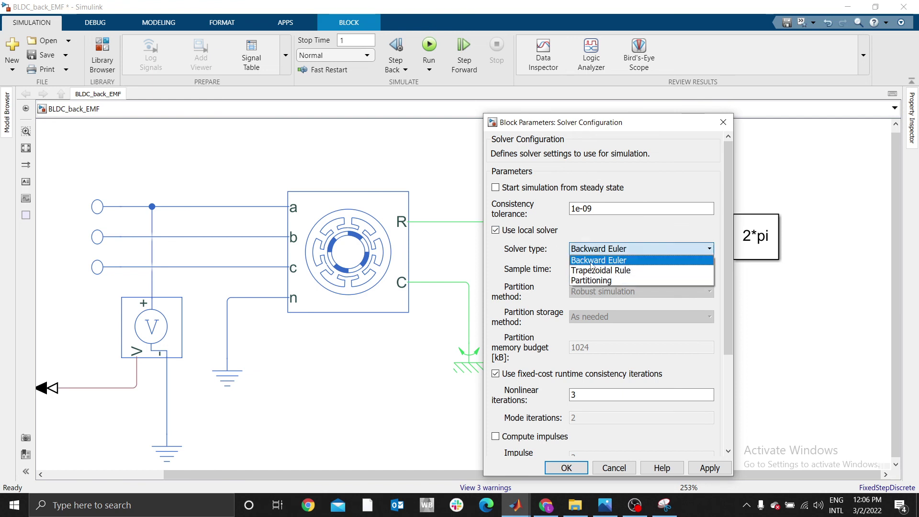
click(592, 261)
double_click(613, 271)
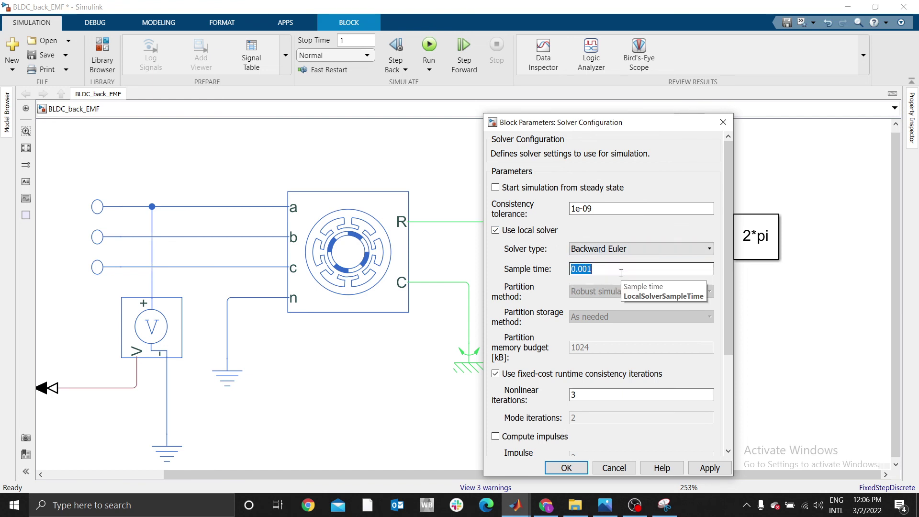
text(2e-6)
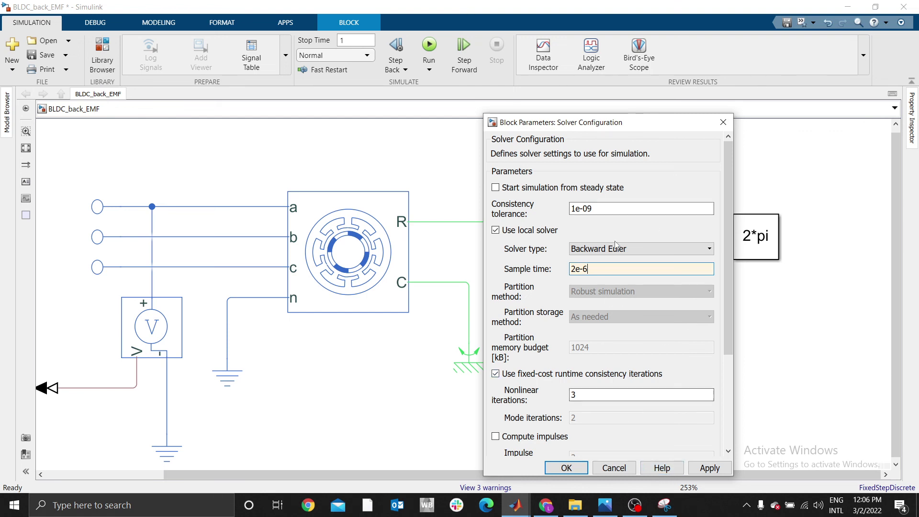
click(601, 251)
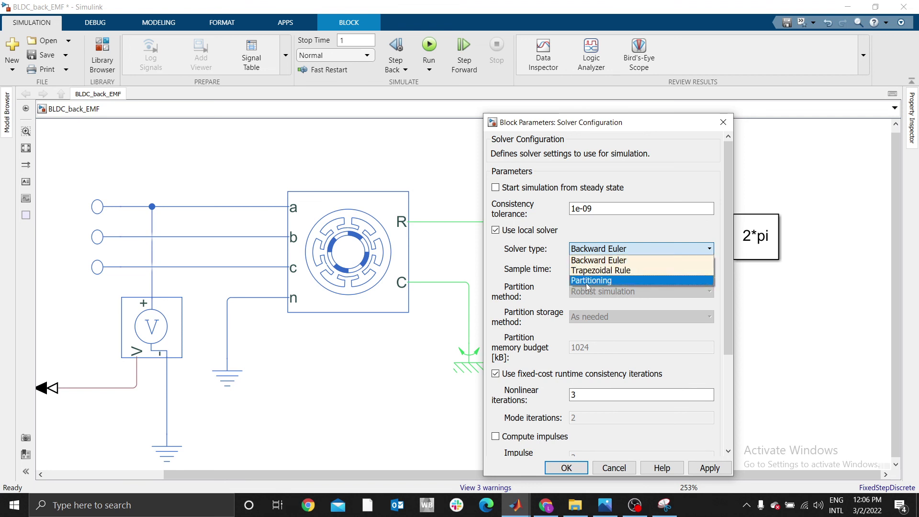
click(626, 339)
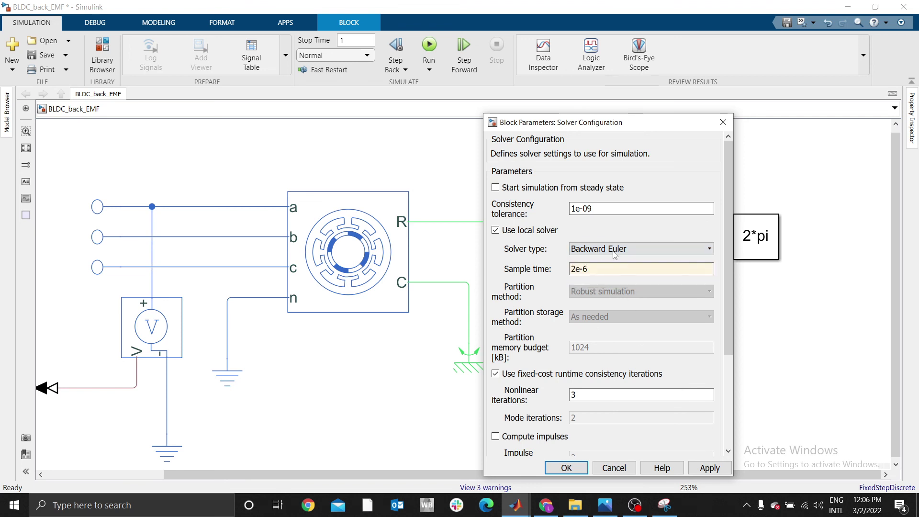
double_click(599, 272)
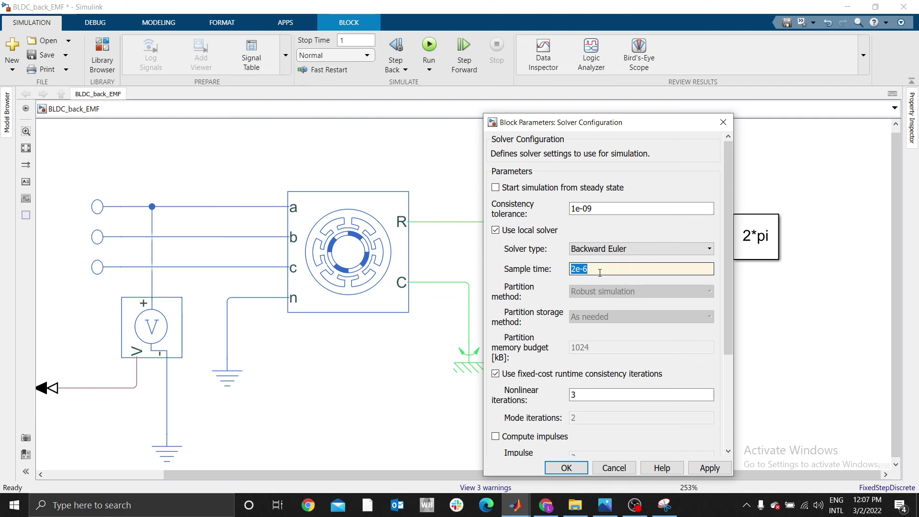
click(600, 268)
Confirm the solver settings and run the simulation.
click(565, 468)
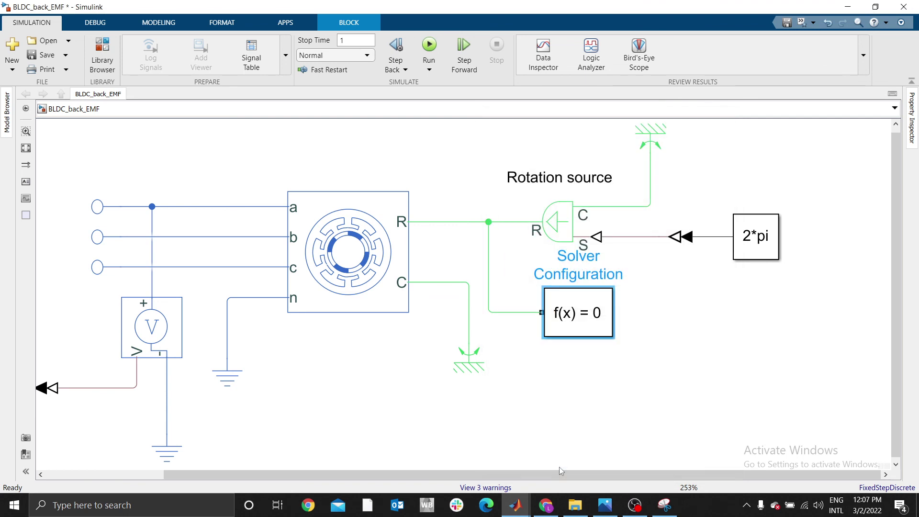
drag(591, 366, 742, 347)
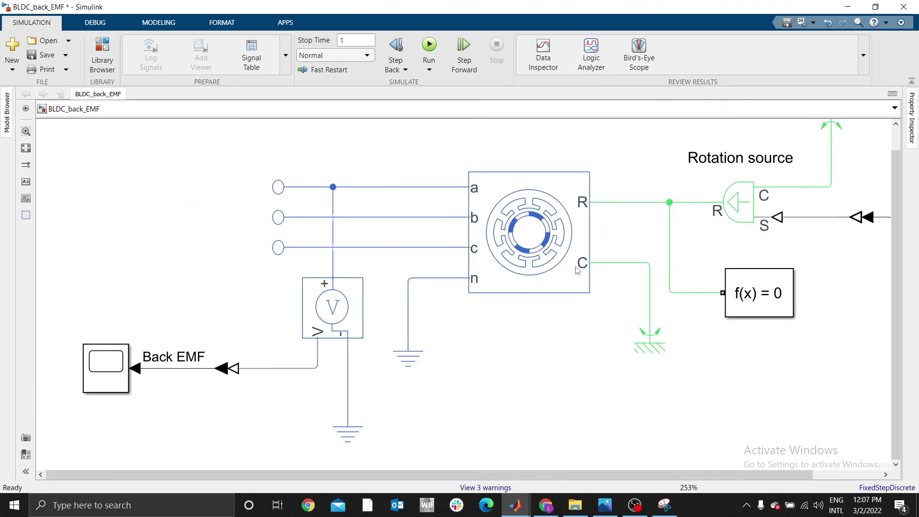
click(429, 48)
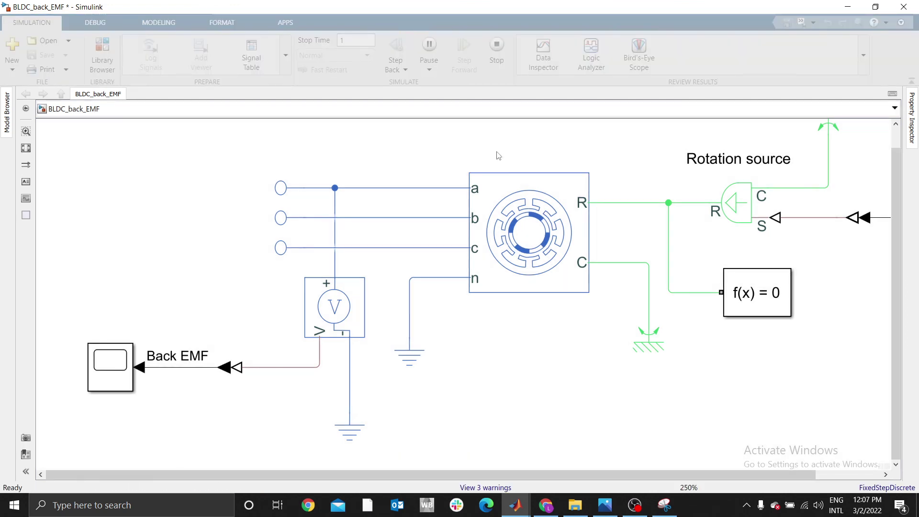
click(516, 223)
click(520, 446)
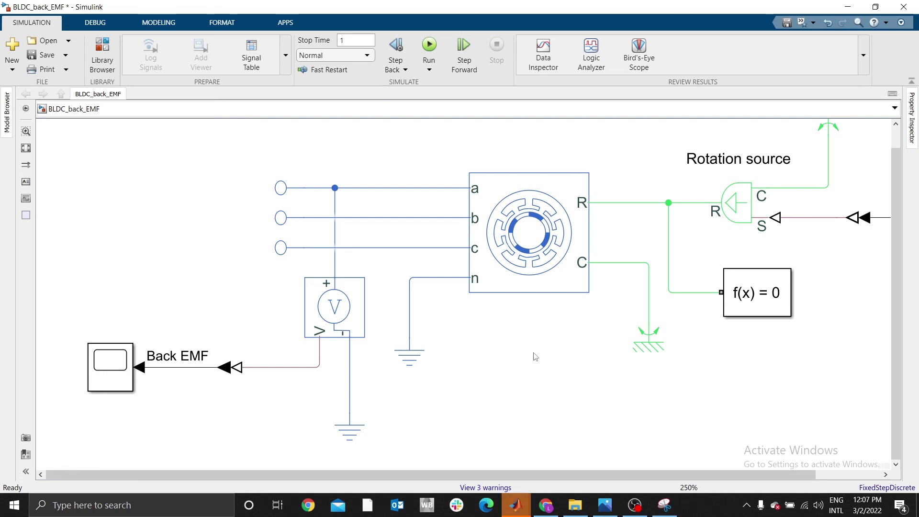
Open the Scope's Back EMF plot and compare it with the DC2.PNG reference image.
click(114, 363)
double_click(113, 364)
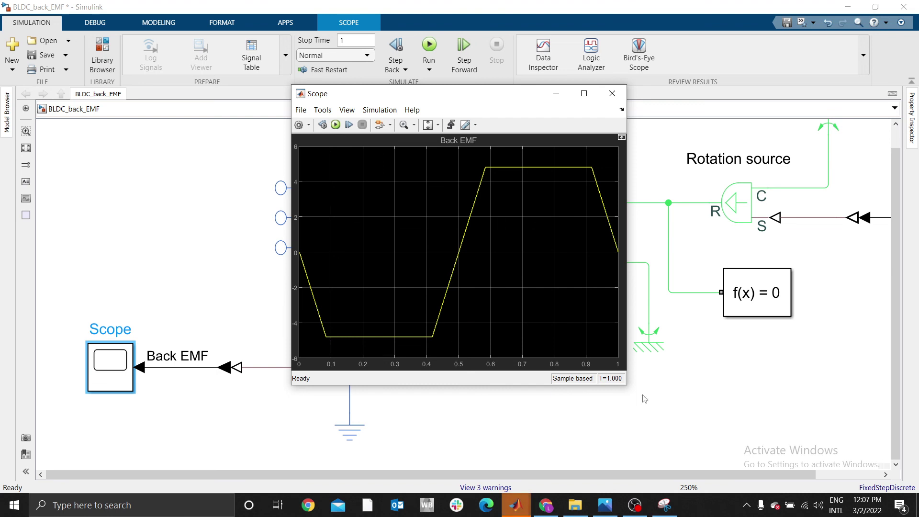
click(605, 505)
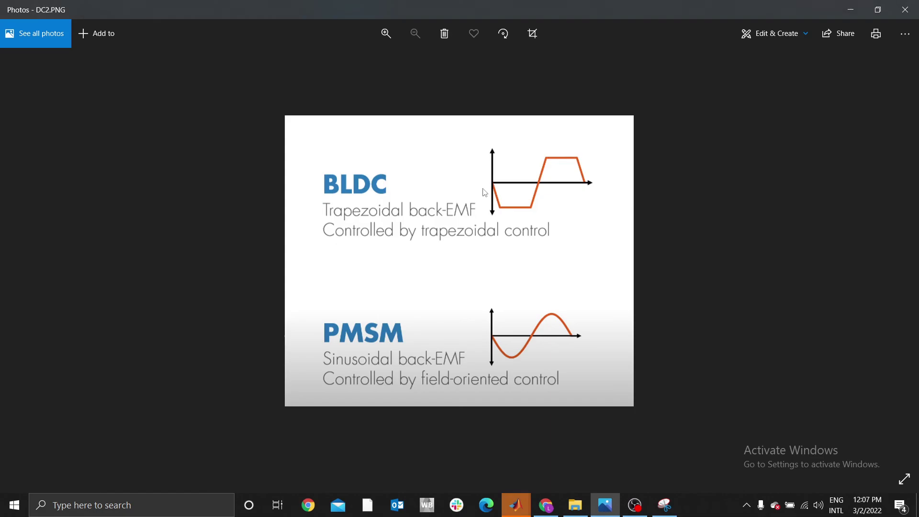
click(850, 10)
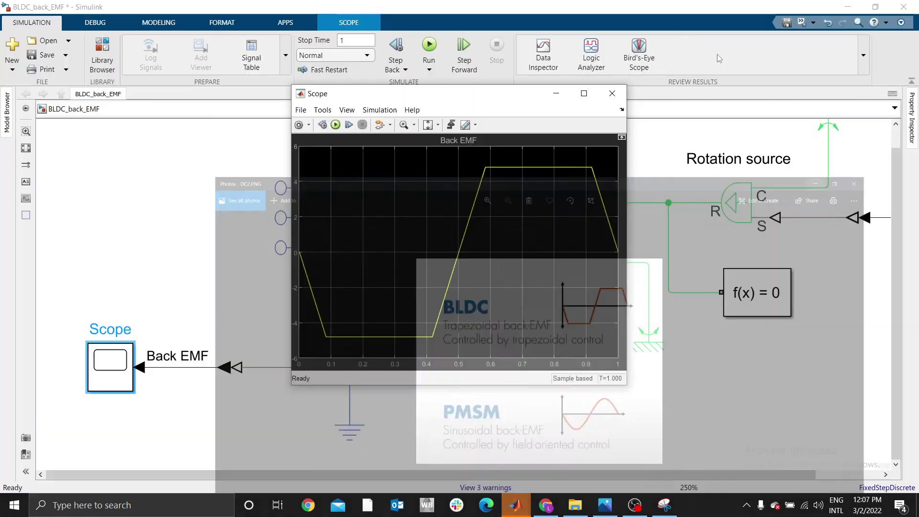